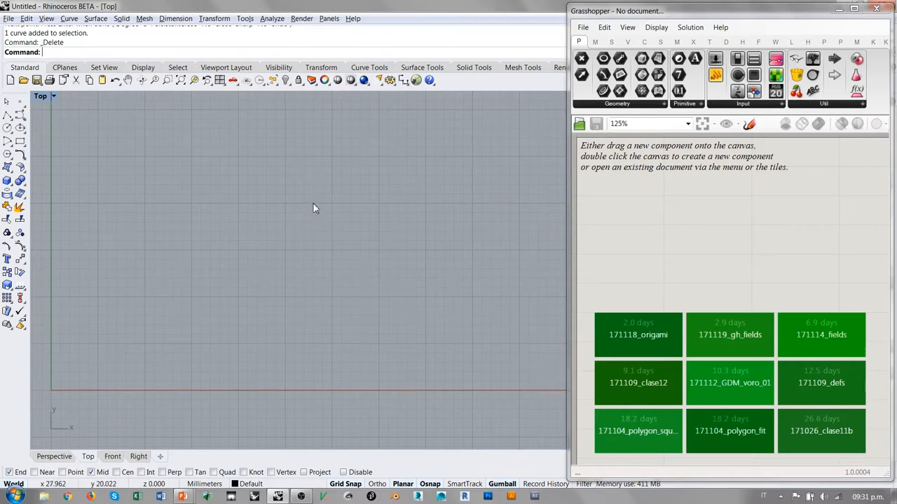
Start a new Control Point Curve in the cleared Top view
left_click(20, 116)
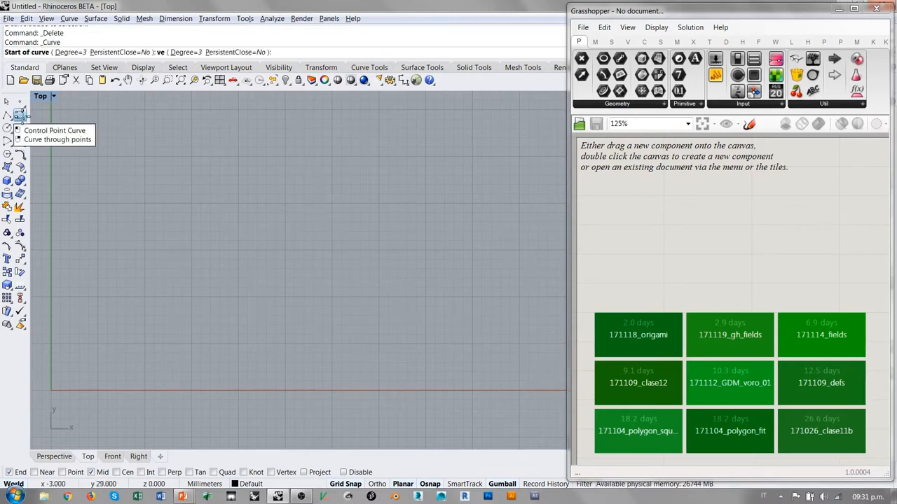
Draw a wavy degree-3 curve through eight control points from left to right
left_click(54, 130)
left_click(61, 231)
left_click(107, 287)
left_click(164, 268)
left_click(219, 157)
left_click(247, 221)
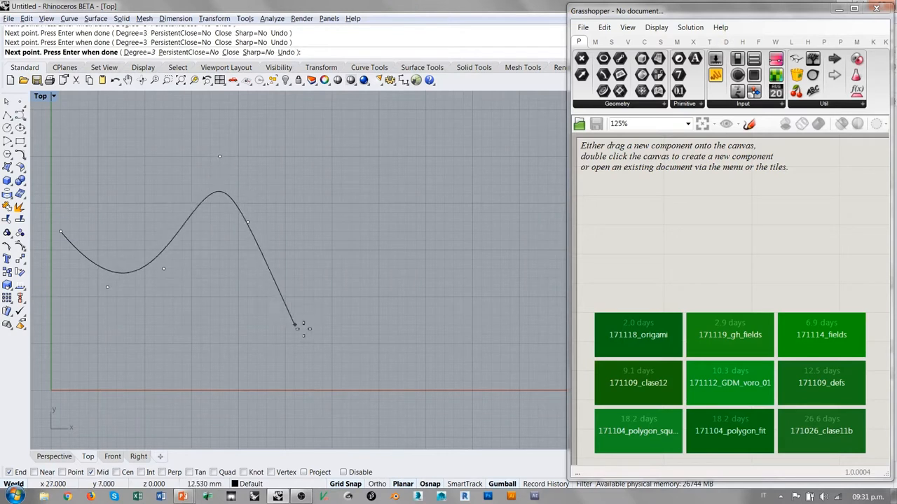
left_click(446, 264)
left_click(539, 336)
key("Return")
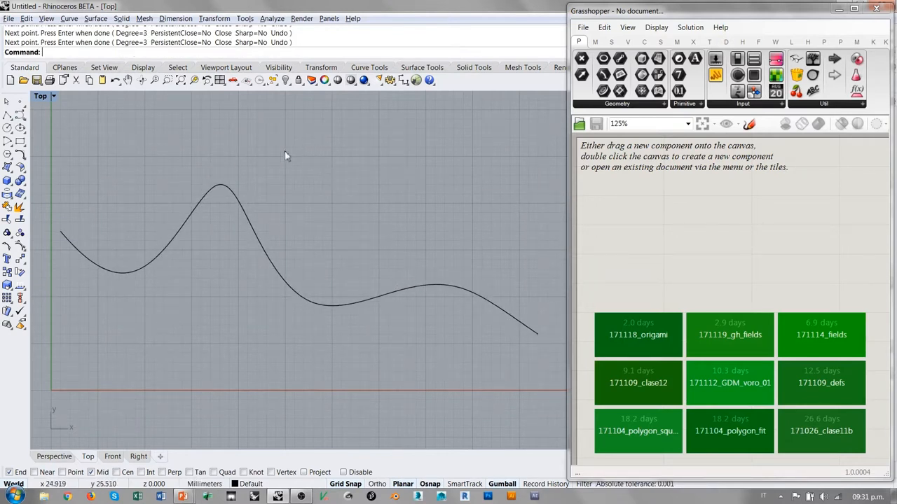
Select the curve to show its control polygon and hide the gumball
left_click_drag(285, 155, 217, 283)
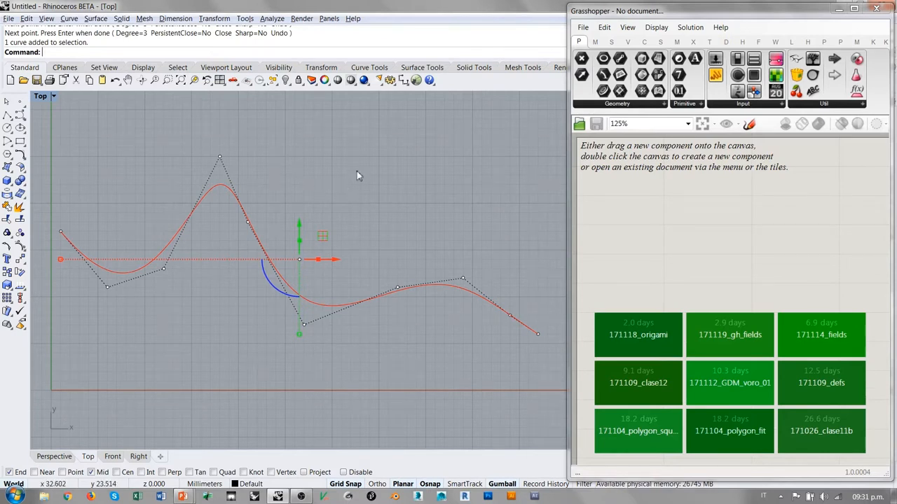
left_click(137, 212)
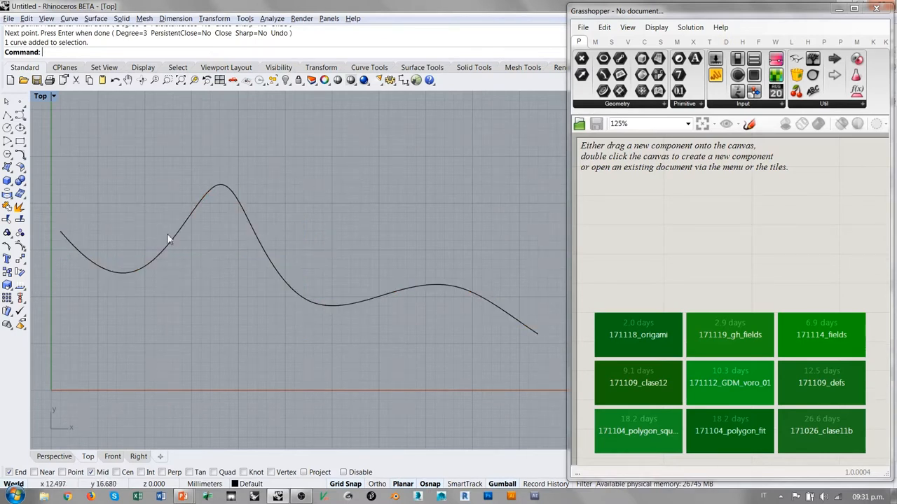
left_click(198, 210)
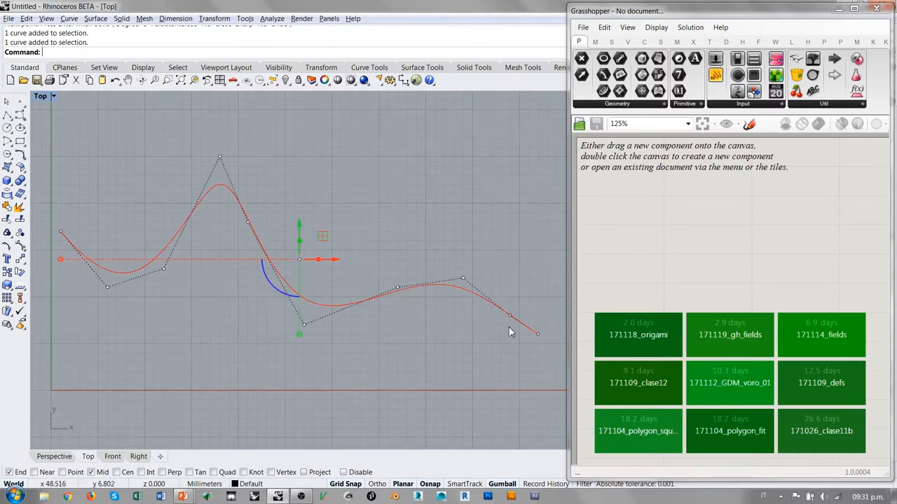
left_click(501, 484)
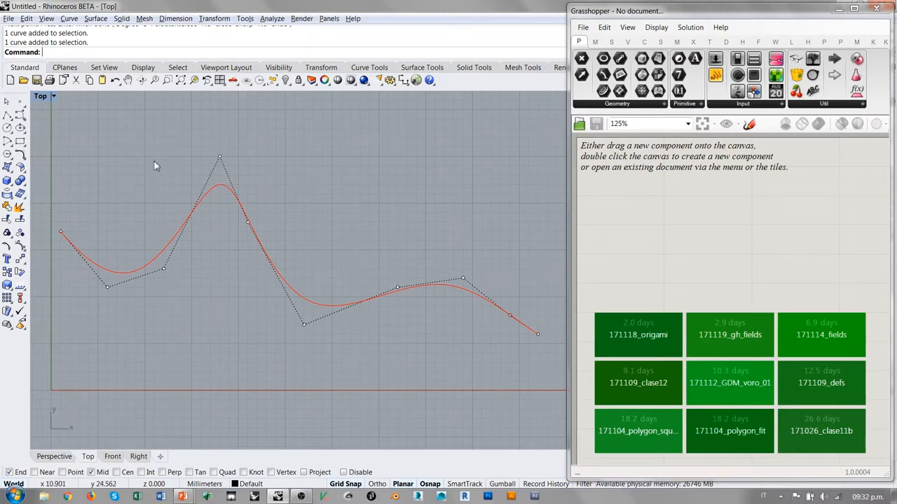
key("Escape")
Restart Control Point Curve and set its degree to 1
left_click(20, 114)
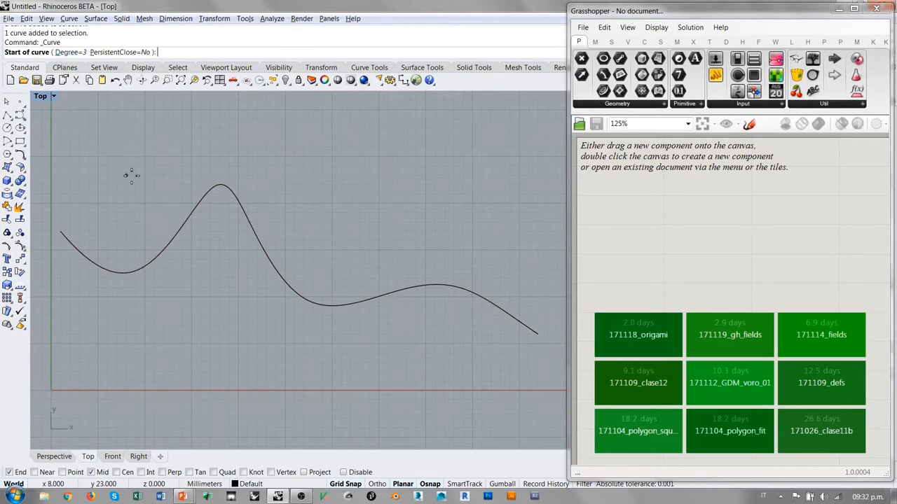
key("Escape")
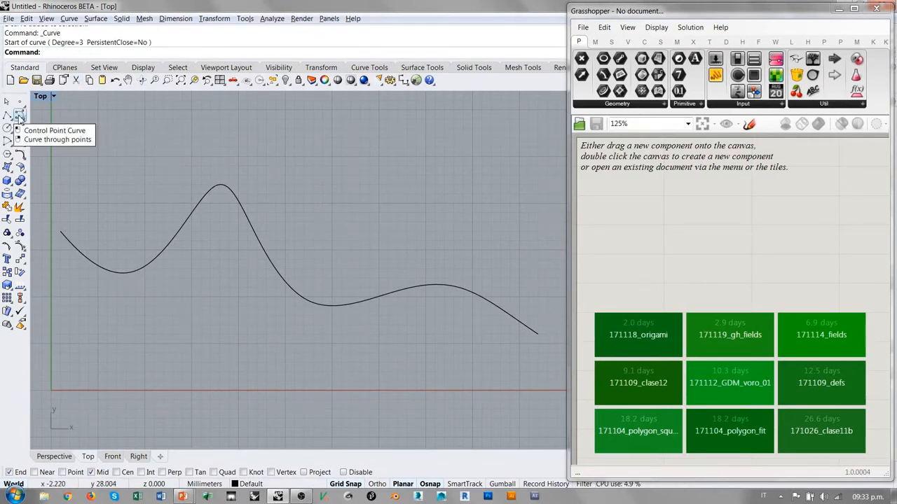
left_click(19, 117)
left_click(70, 51)
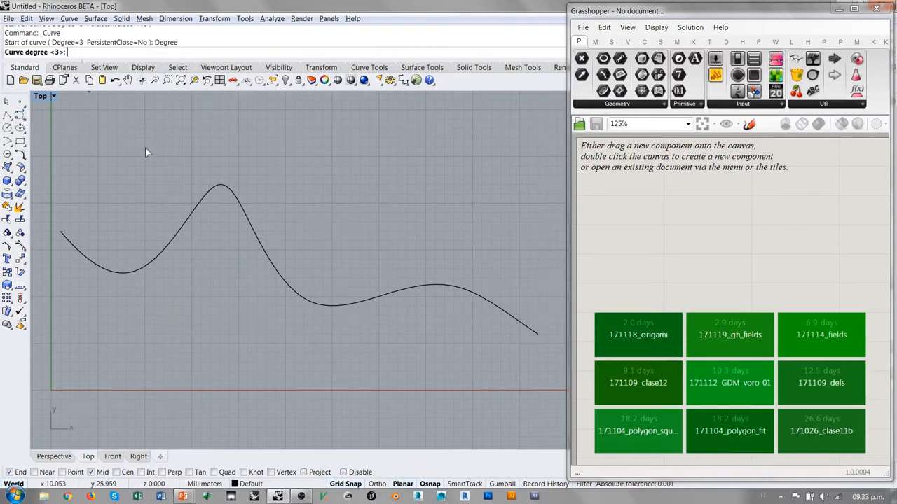
type("1")
key("Return")
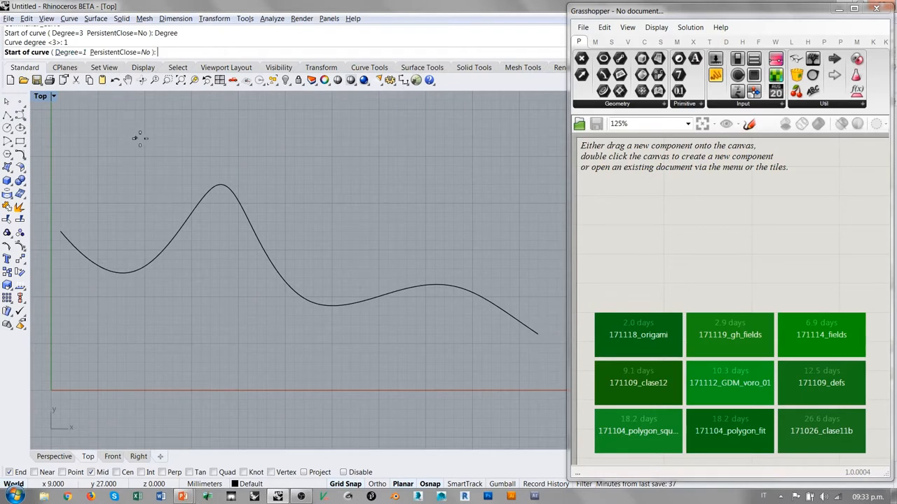
Draw a seven-vertex angular polyline above the wavy curve and select it
left_click(98, 128)
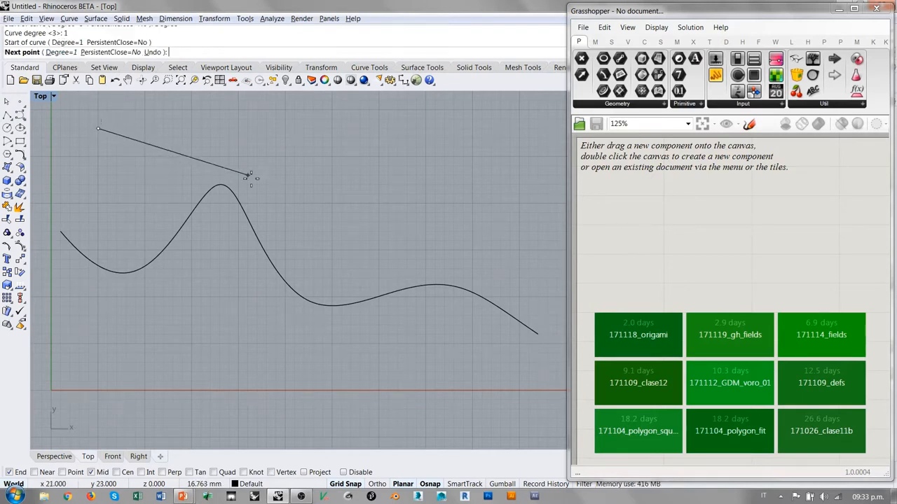
left_click(276, 184)
left_click(331, 110)
left_click(473, 230)
left_click(527, 212)
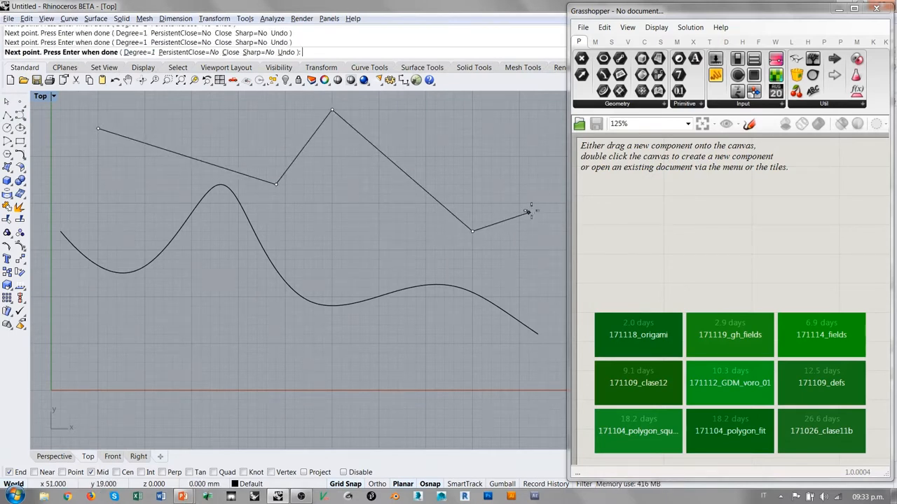
left_click(474, 129)
left_click(519, 119)
key("Return")
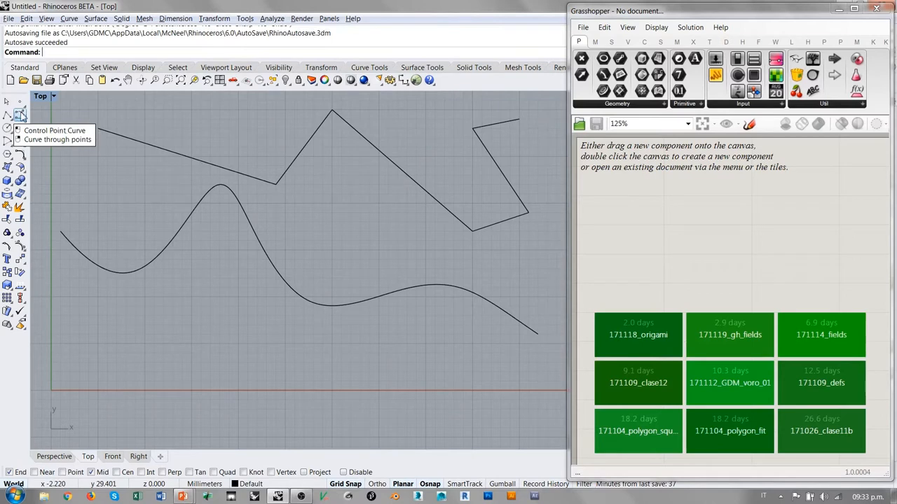
left_click(127, 139)
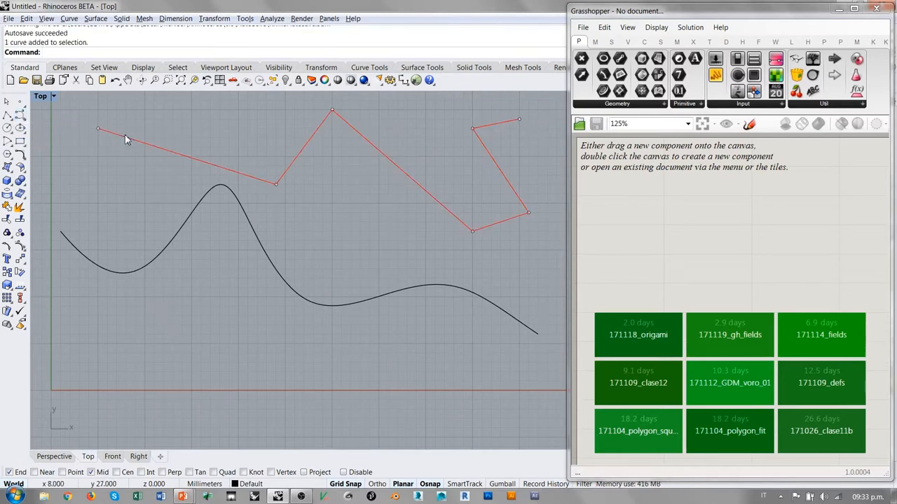
Delete the angular polyline and start a new curve with degree 2
key("Delete")
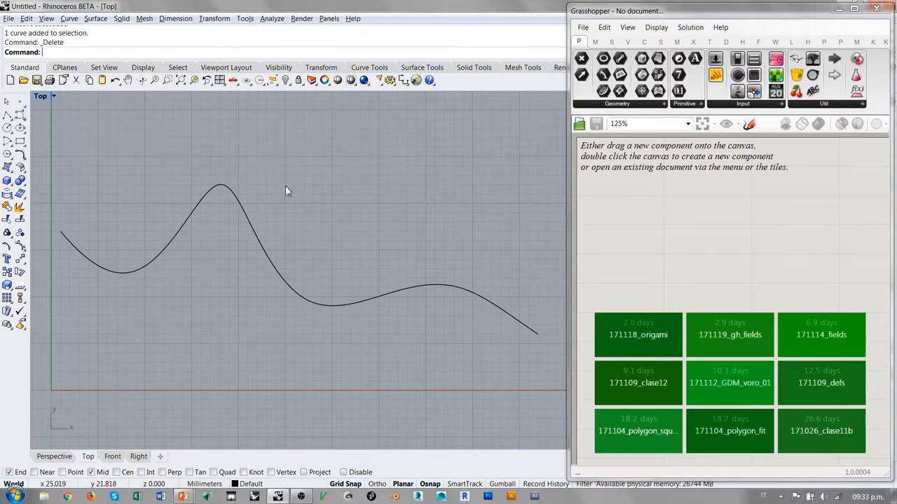
right_click_drag(285, 185, 285, 222)
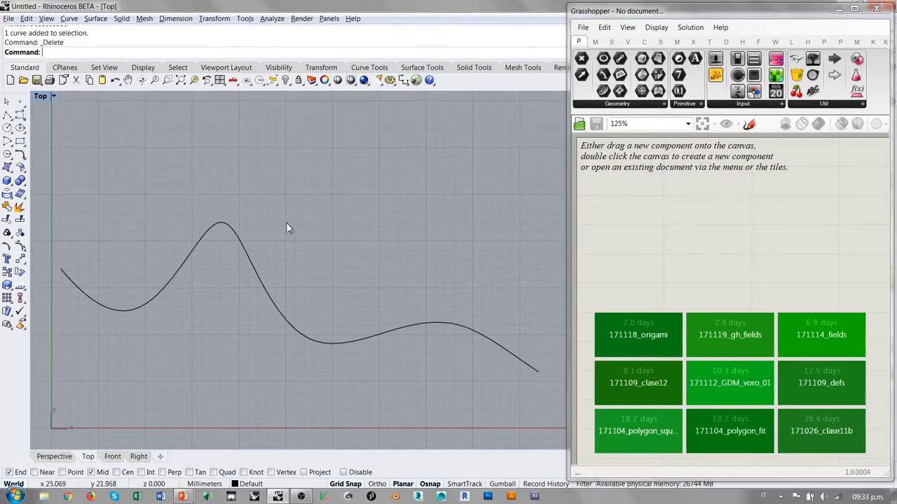
left_click(21, 119)
left_click(70, 52)
type("2")
key("Return")
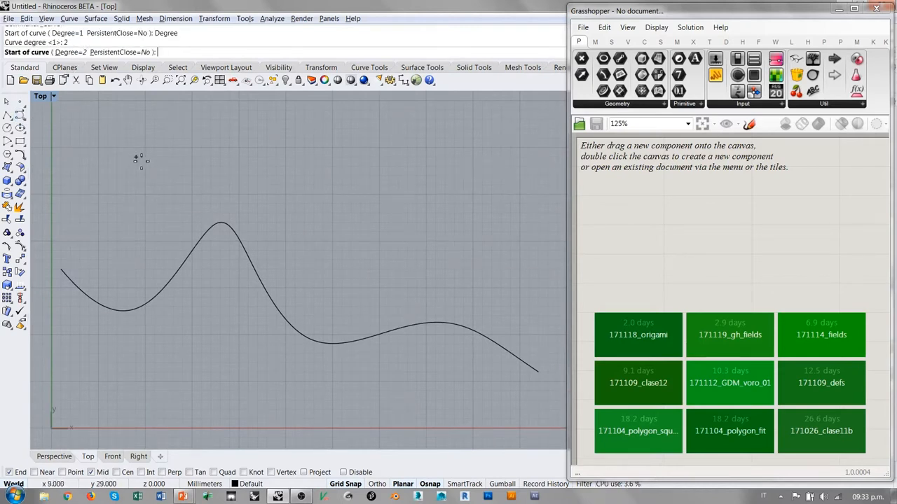
Draw a degree-2 curve through fourteen control points above the wavy curve
left_click(118, 138)
left_click(183, 176)
left_click(239, 128)
left_click(276, 110)
left_click(276, 204)
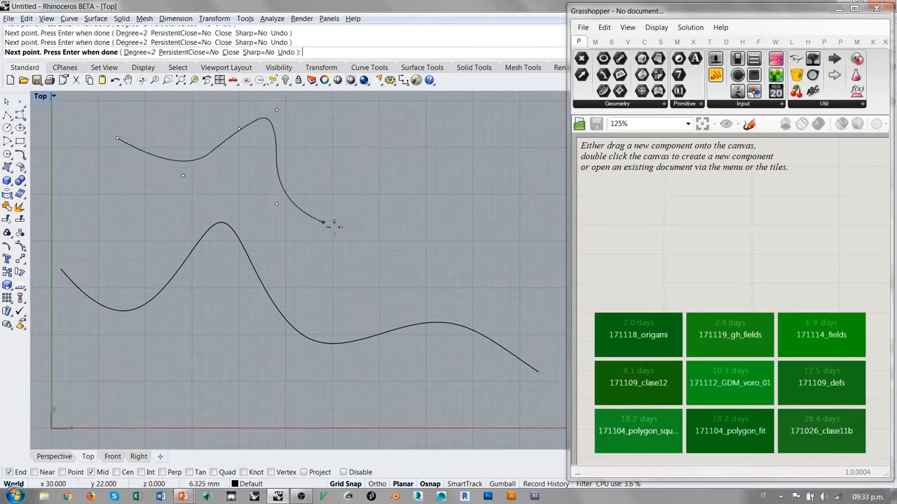
left_click(350, 223)
left_click(332, 157)
left_click(416, 138)
left_click(388, 213)
left_click(482, 260)
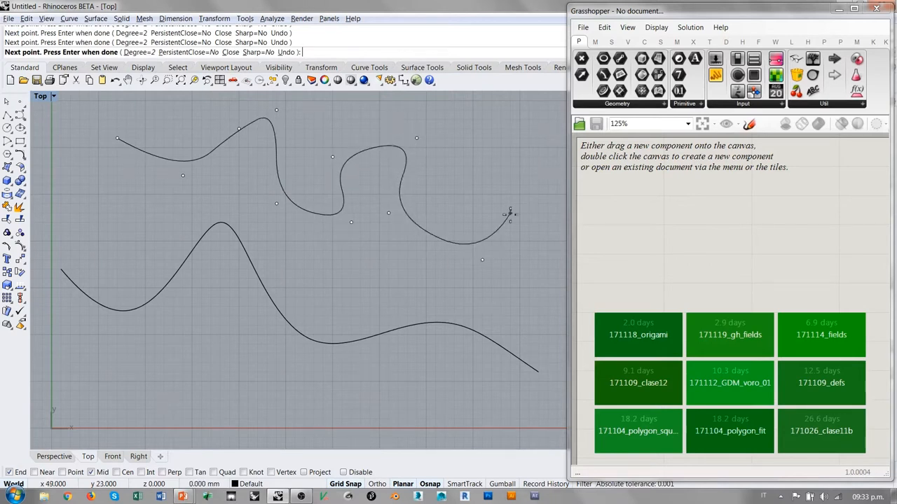
left_click(510, 214)
left_click(457, 149)
left_click(503, 128)
left_click(531, 175)
key("Return")
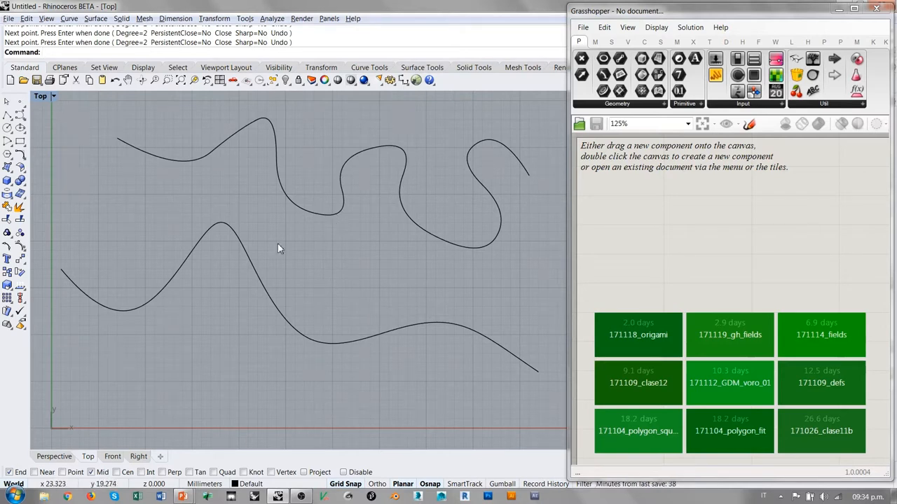
Delete the degree-2 curve and select the wavy curve to show its control points
left_click(282, 191)
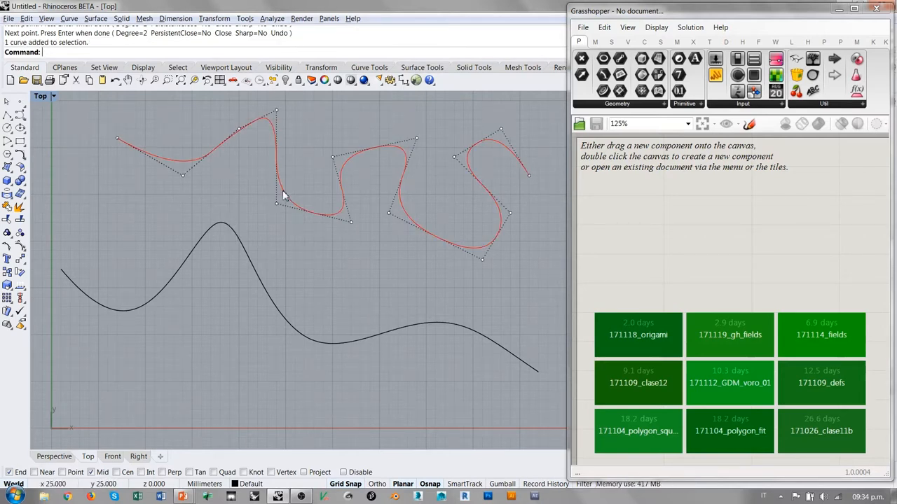
key("Delete")
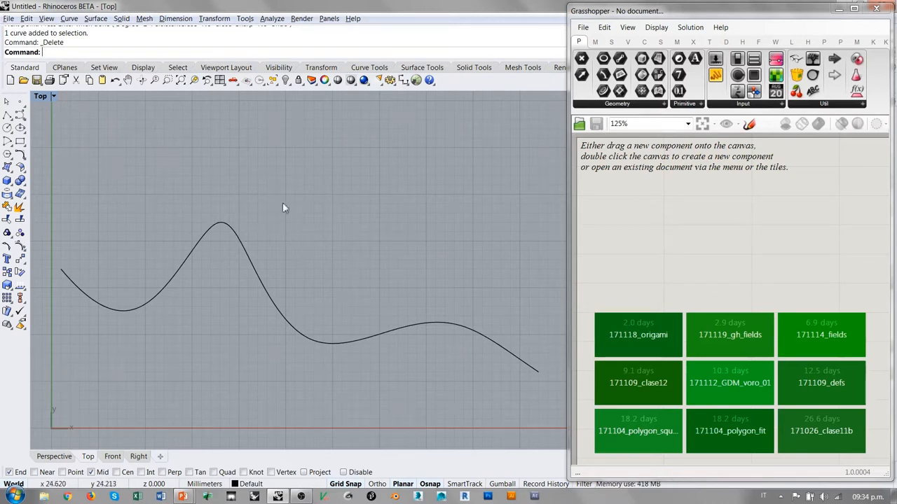
left_click(211, 235)
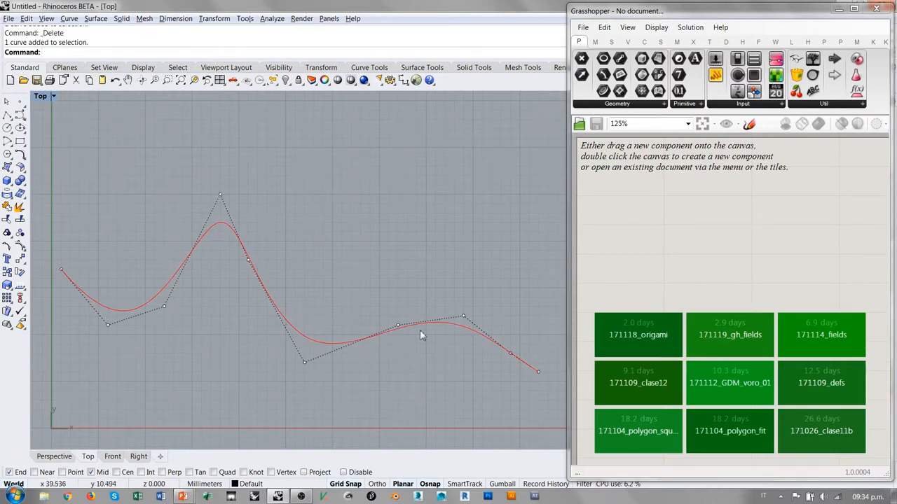
Drag control points near the right end to flatten and lower the right hump
left_click(510, 352)
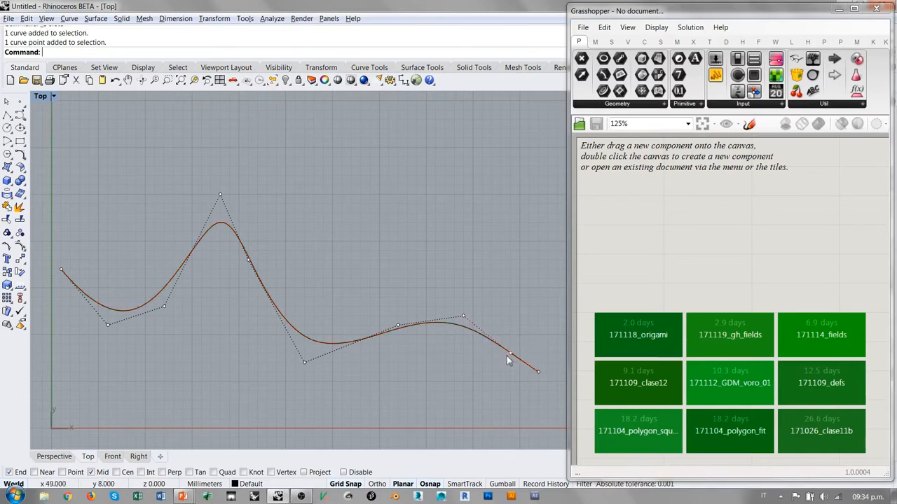
left_click_drag(510, 352, 543, 354)
left_click(543, 354)
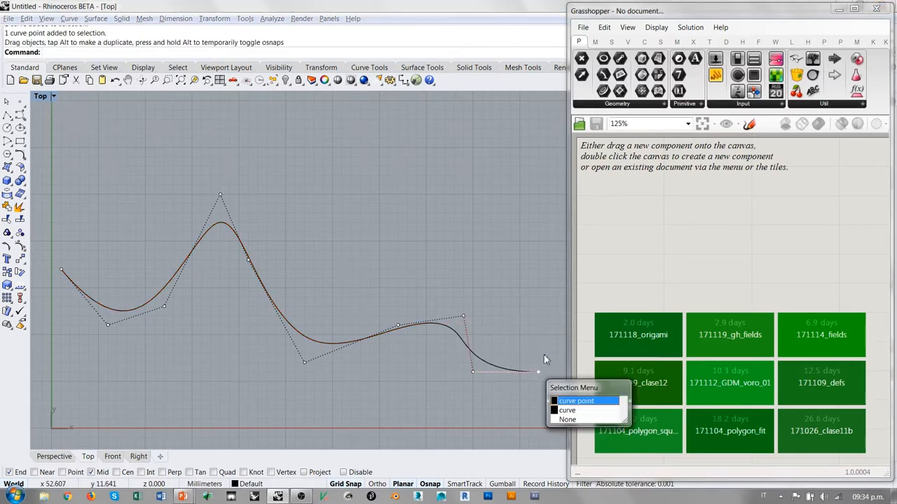
key("Escape")
left_click(478, 349)
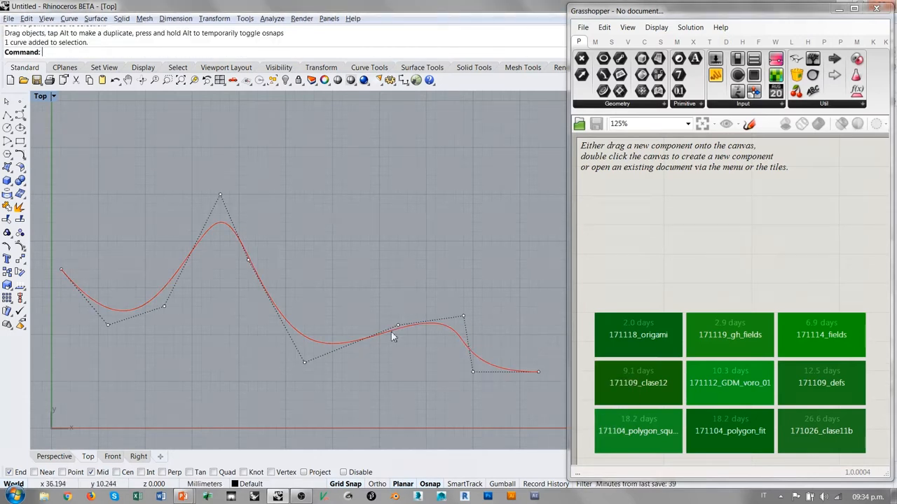
left_click_drag(399, 328, 387, 308)
key("Escape")
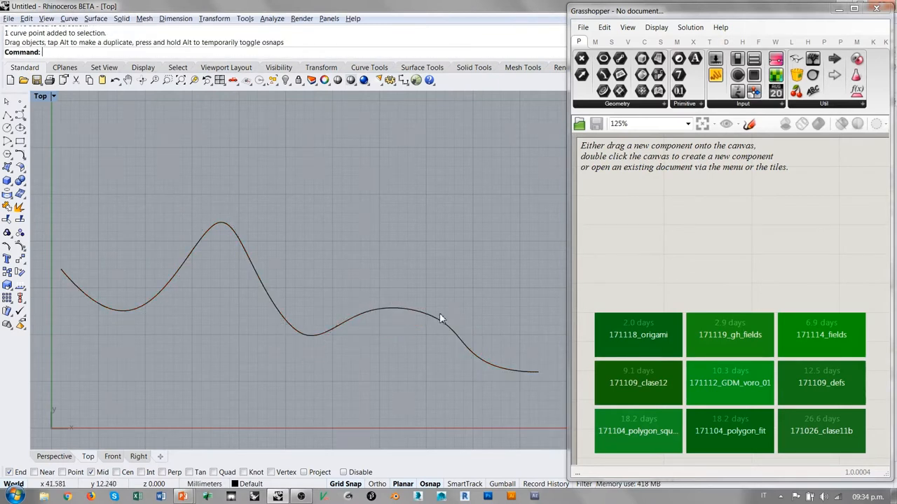
left_click(464, 320)
left_click_drag(464, 321, 456, 284)
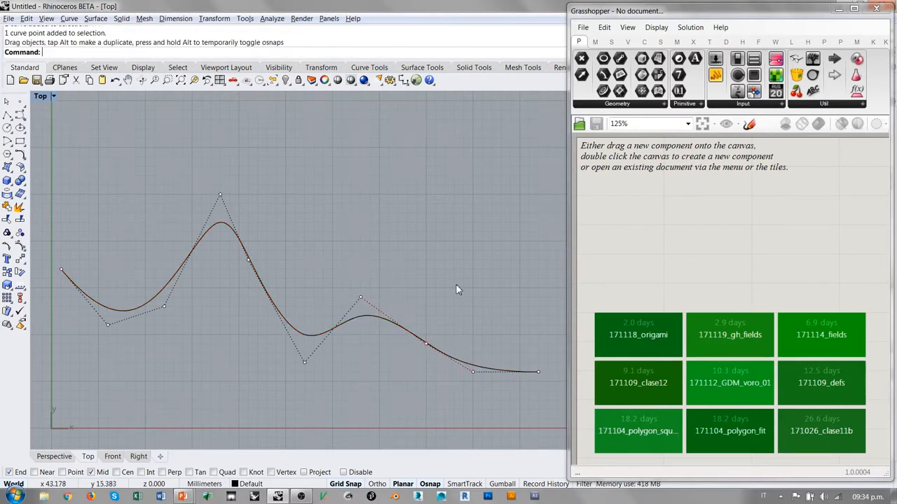
key("Escape")
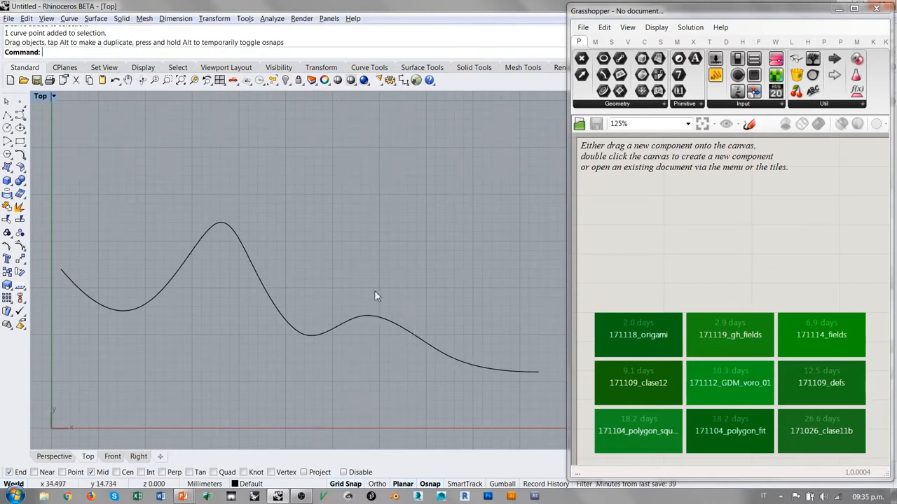
Raise the second bump, then drag the top control point left to shift the first peak
left_click(138, 306)
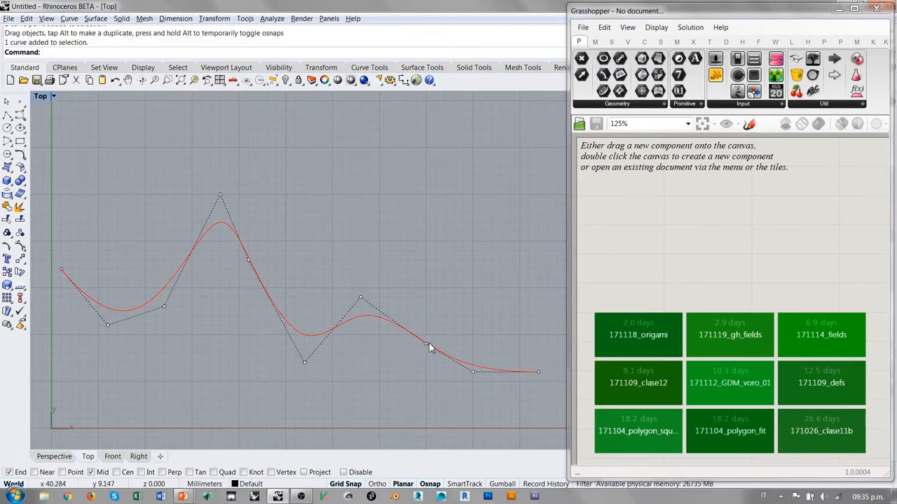
left_click_drag(427, 342, 425, 288)
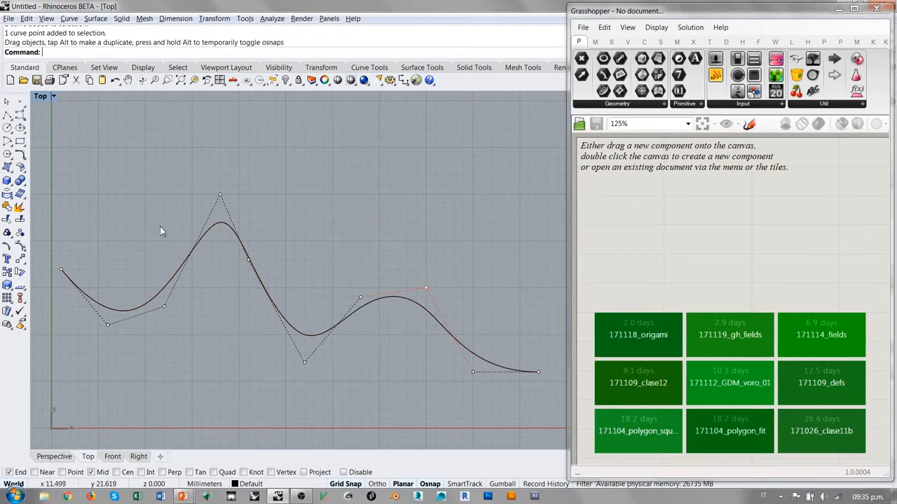
left_click(61, 269, "shift")
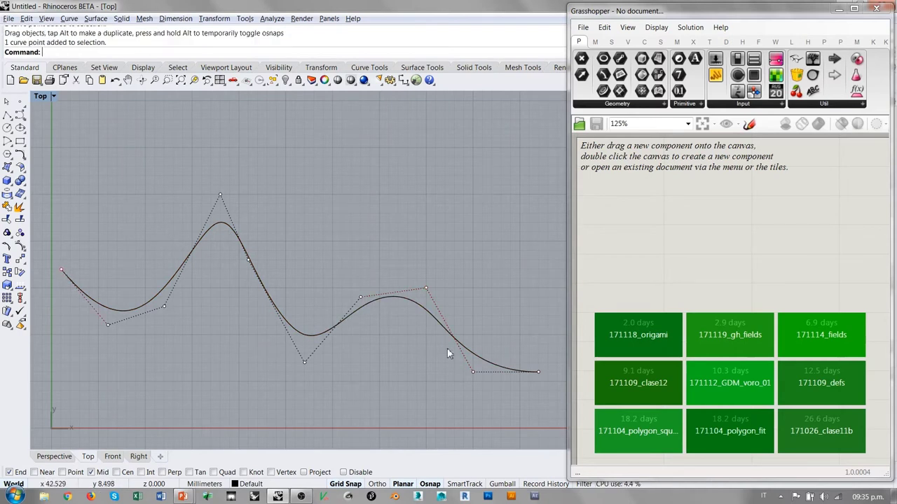
left_click(537, 371, "shift")
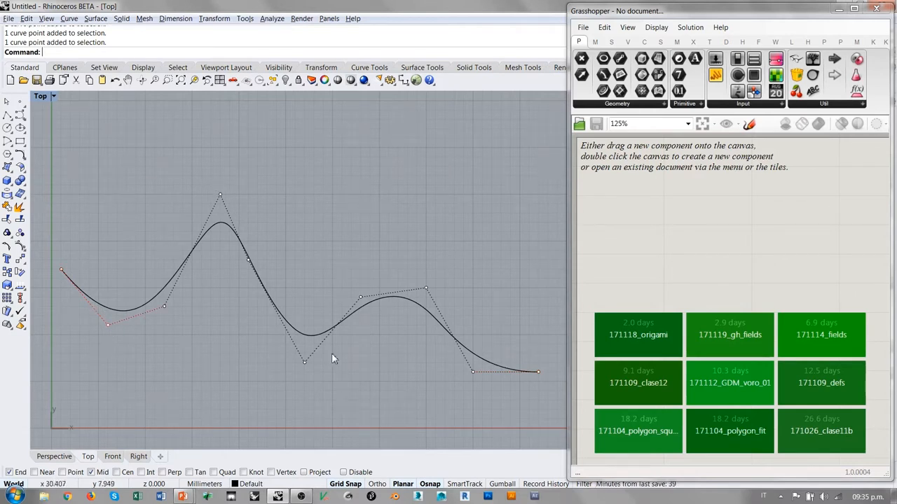
left_click(473, 373, "shift")
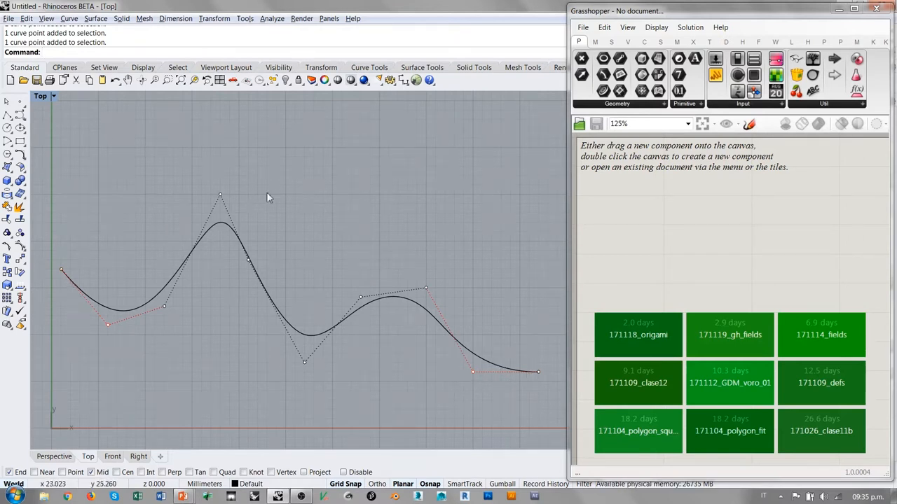
left_click(220, 195, "shift")
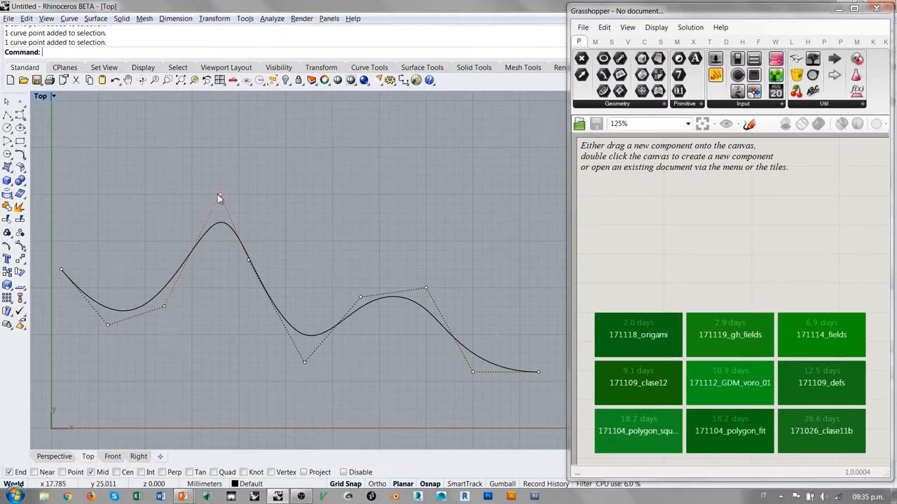
left_click_drag(221, 198, 242, 155)
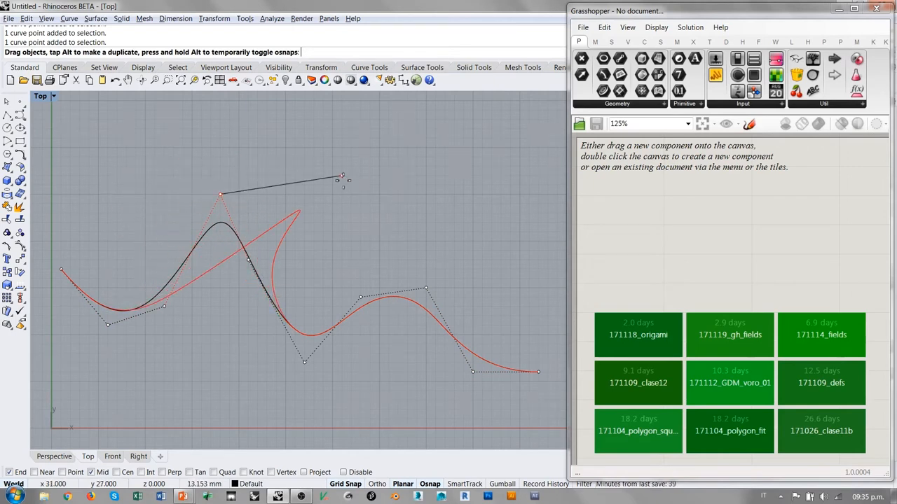
mouse_move(242, 155)
left_mouse_down()
mouse_move(339, 185)
mouse_move(164, 194)
left_mouse_up()
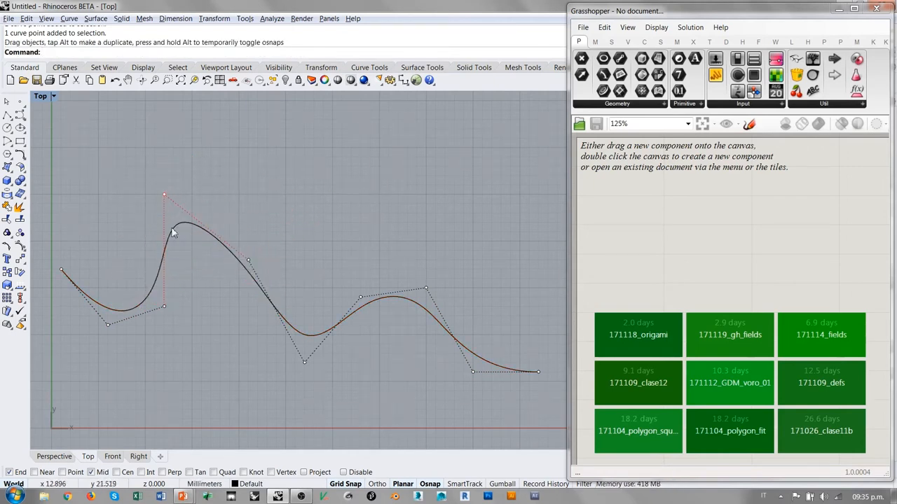
key("Escape")
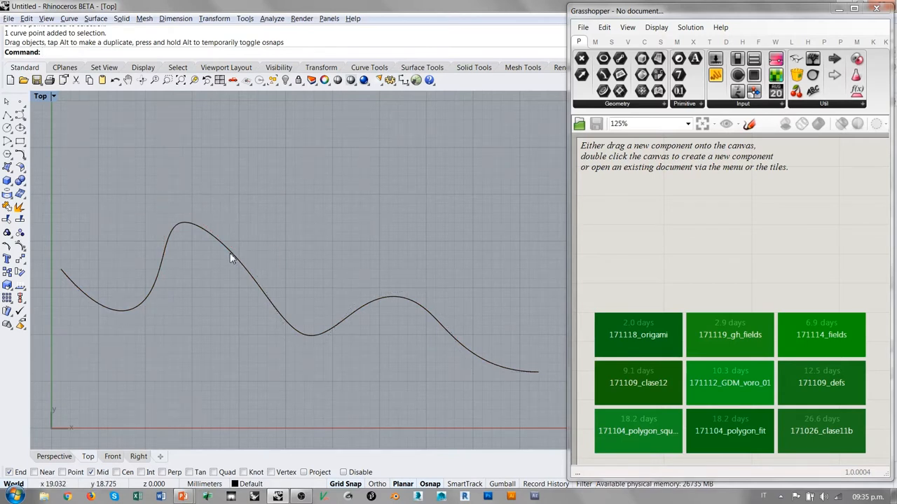
Add a Curve parameter to the Grasshopper canvas and set it to the wavy Rhino curve
left_click(231, 256)
double_click(591, 285)
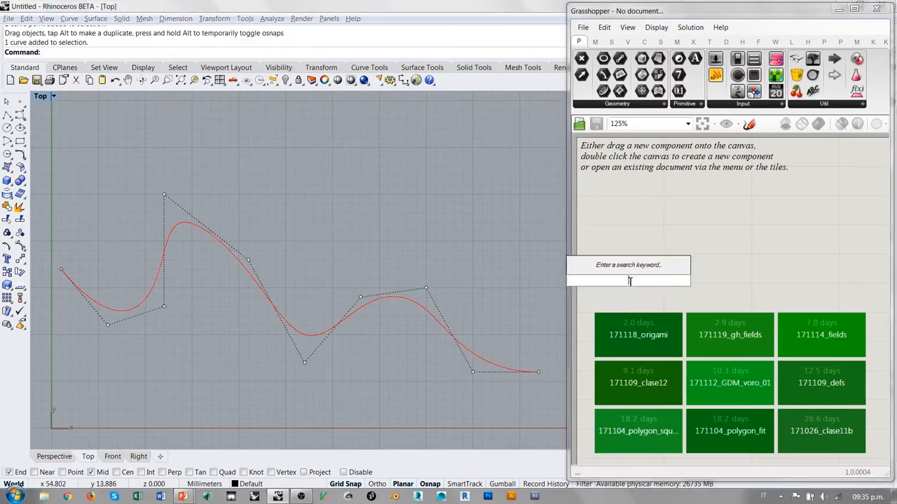
type("crv")
left_click(595, 267)
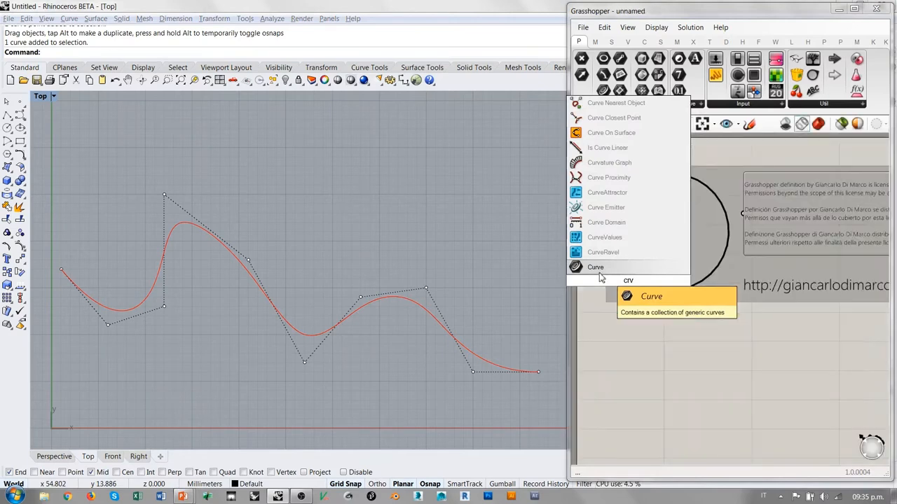
left_click_drag(629, 282, 631, 347)
right_click(631, 349)
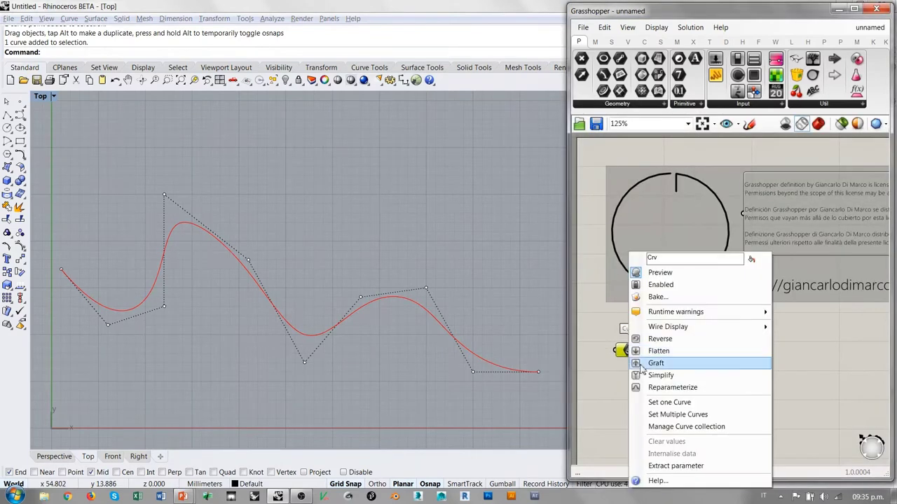
left_click(669, 403)
left_click(370, 241)
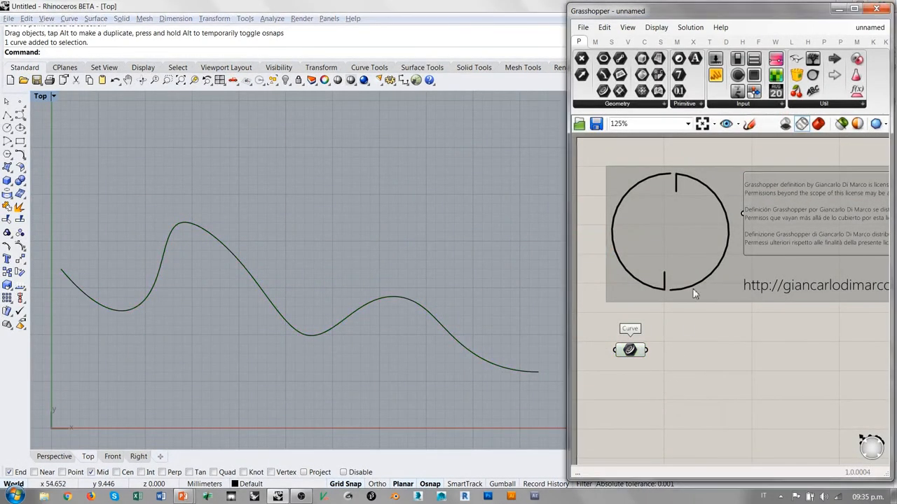
left_click(643, 42)
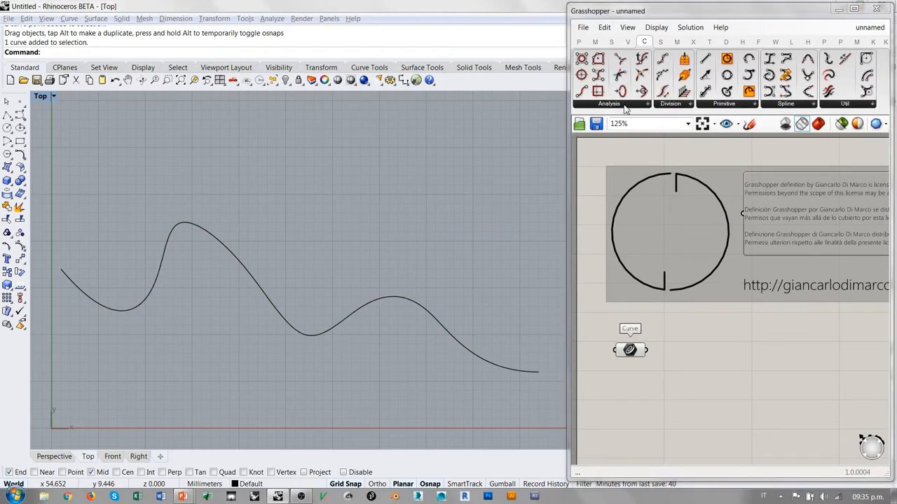
Place Evaluate Curve and Derivatives from Curve > Analysis beside the Curve parameter
left_click(624, 106)
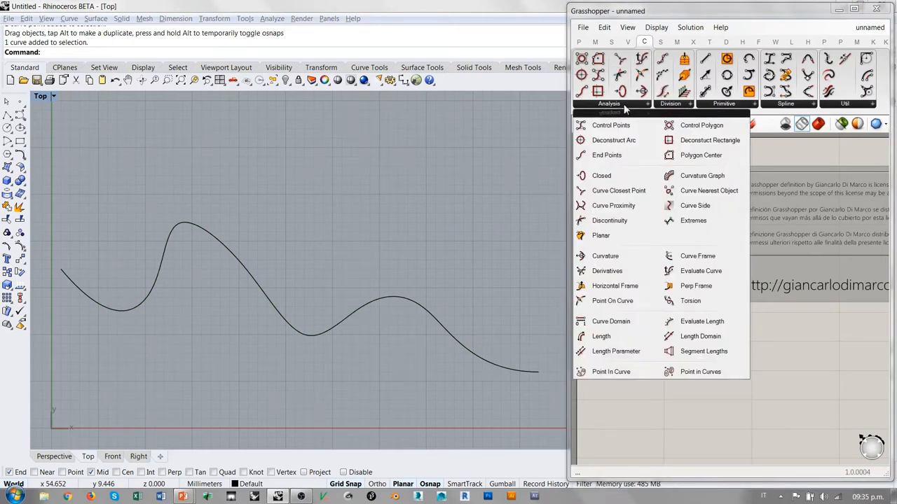
left_click(701, 271)
left_click(729, 391)
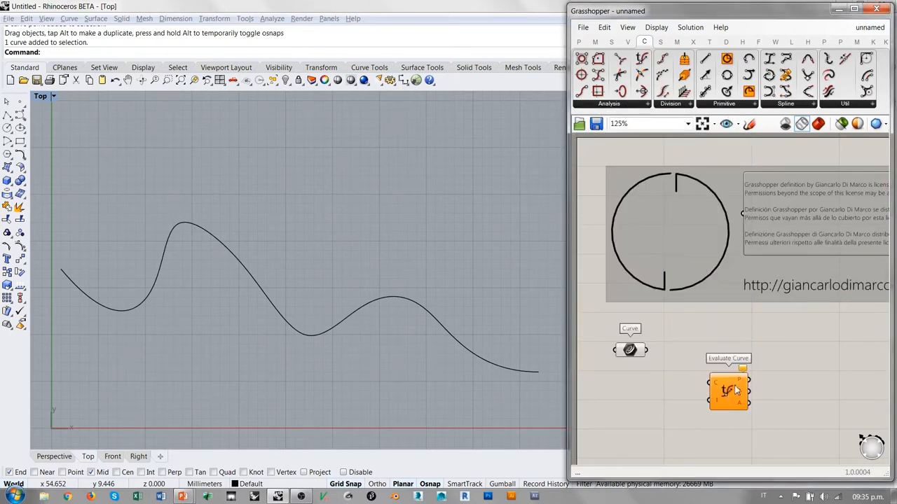
left_click(644, 105)
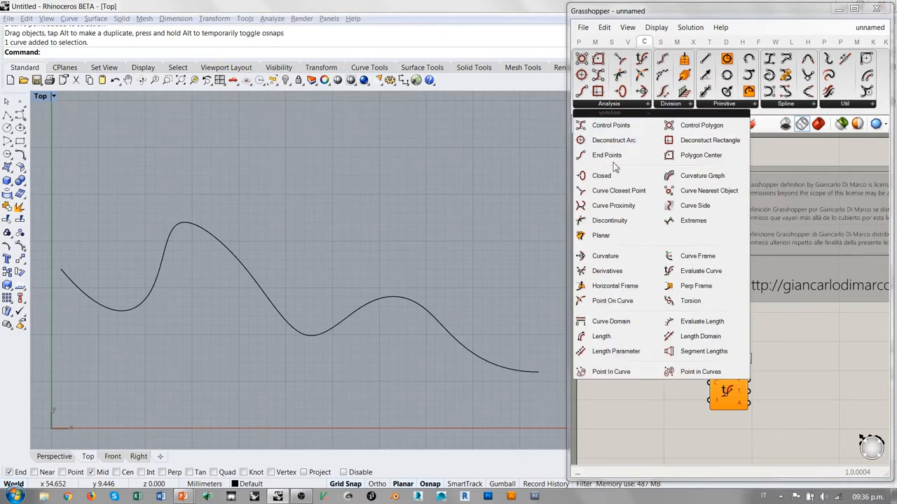
left_click(610, 276)
left_click(680, 364)
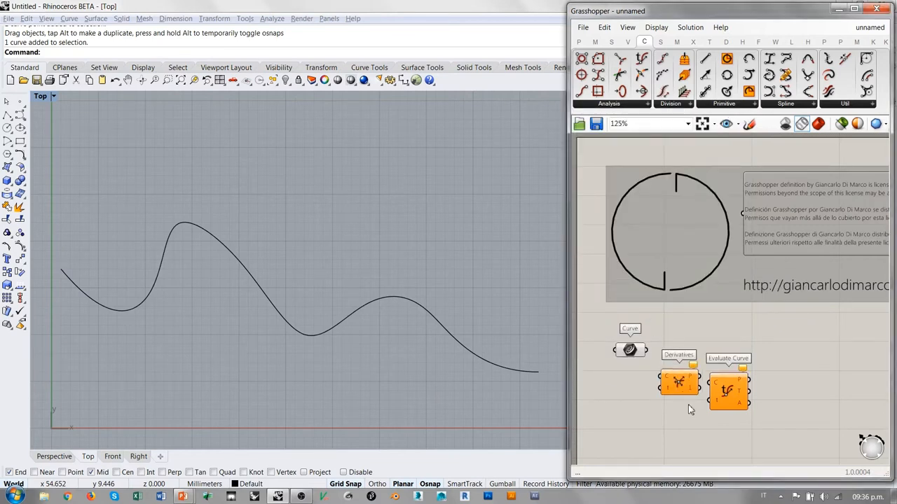
left_click_drag(679, 364, 715, 344)
left_click_drag(728, 391, 719, 413)
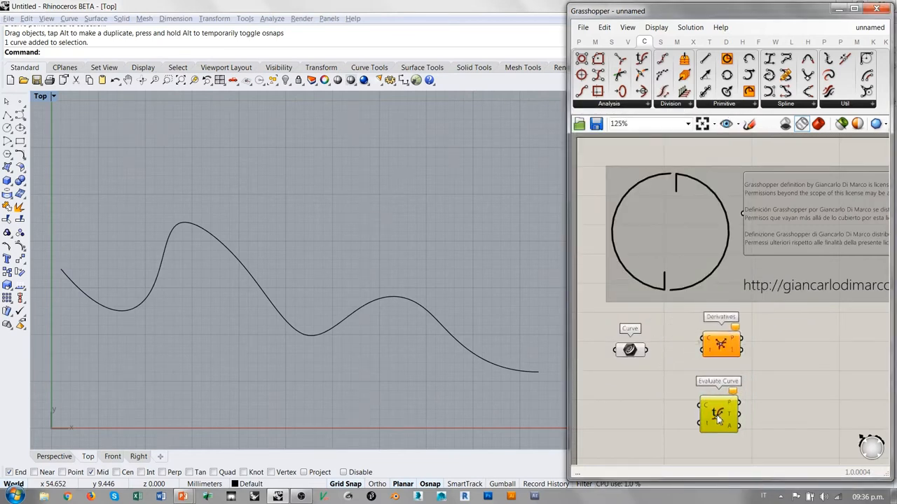
left_click(724, 350)
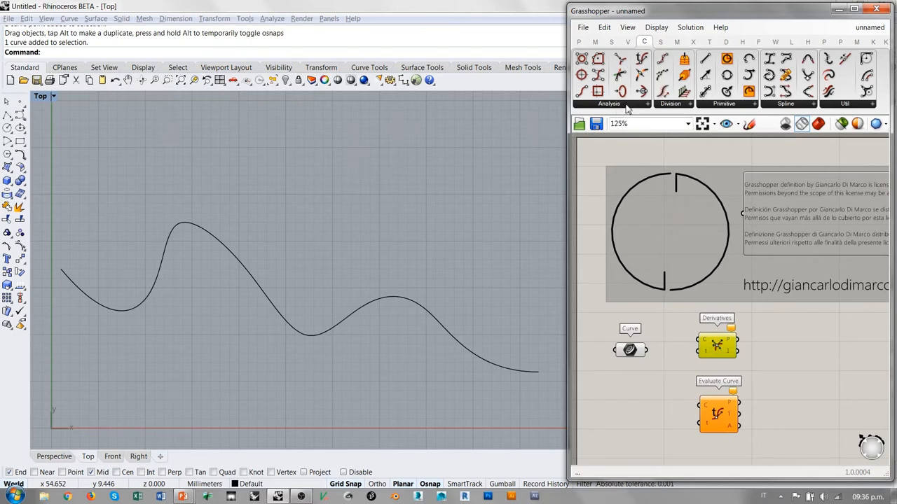
Add Control Points and Control Polygon components and arrange all four near the Curve parameter
left_click(626, 105)
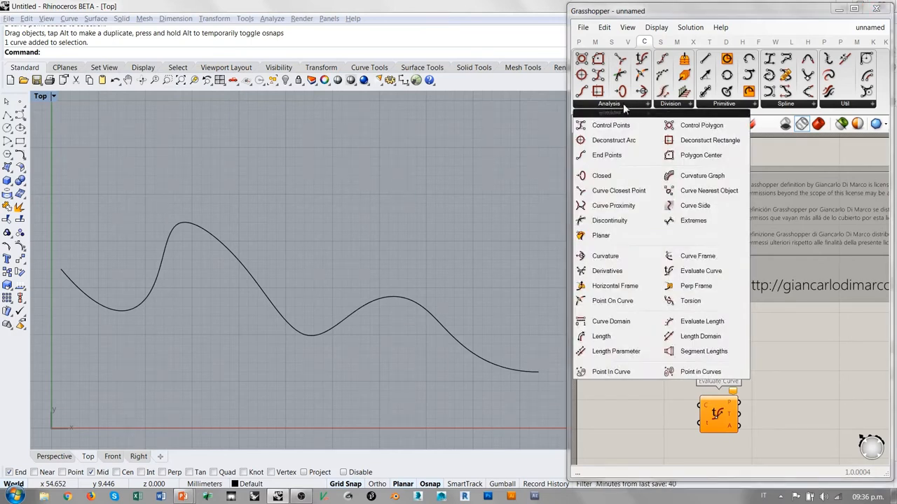
left_click(611, 124)
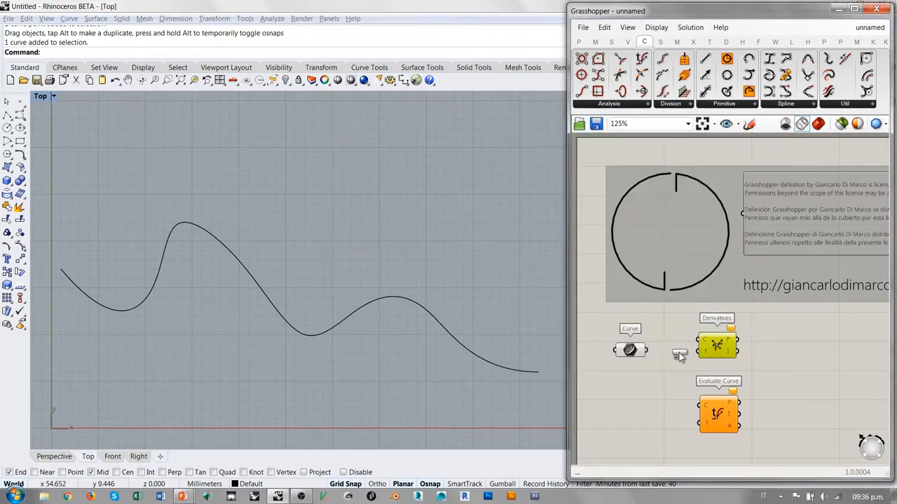
left_click(676, 349)
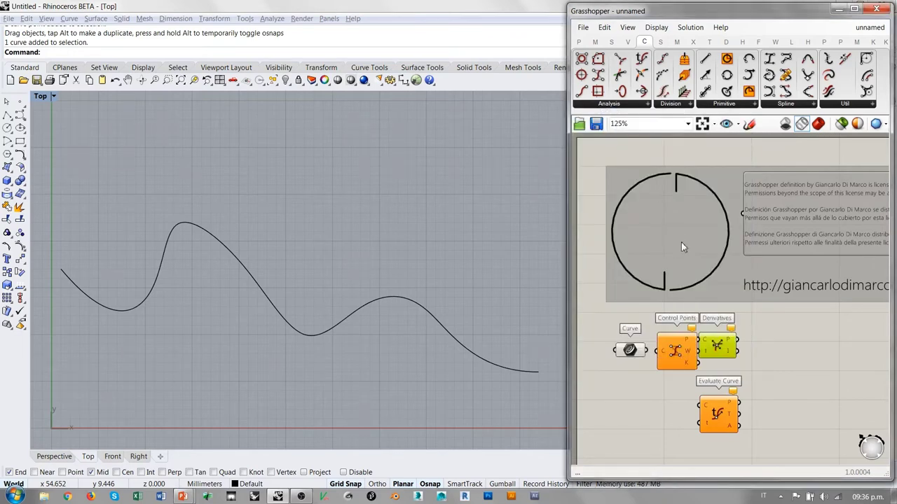
left_click(624, 104)
left_click(702, 125)
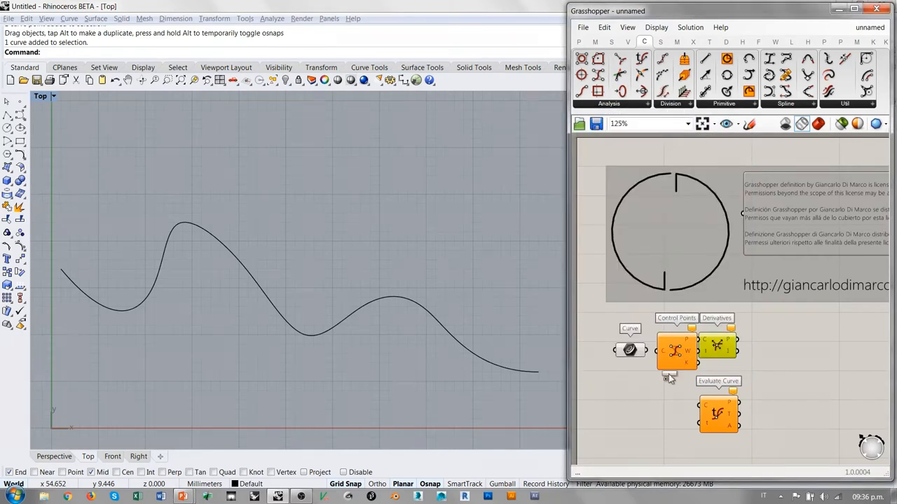
left_click(665, 405)
mouse_move(677, 349)
left_mouse_down()
mouse_move(720, 345)
mouse_move(790, 368)
left_mouse_up()
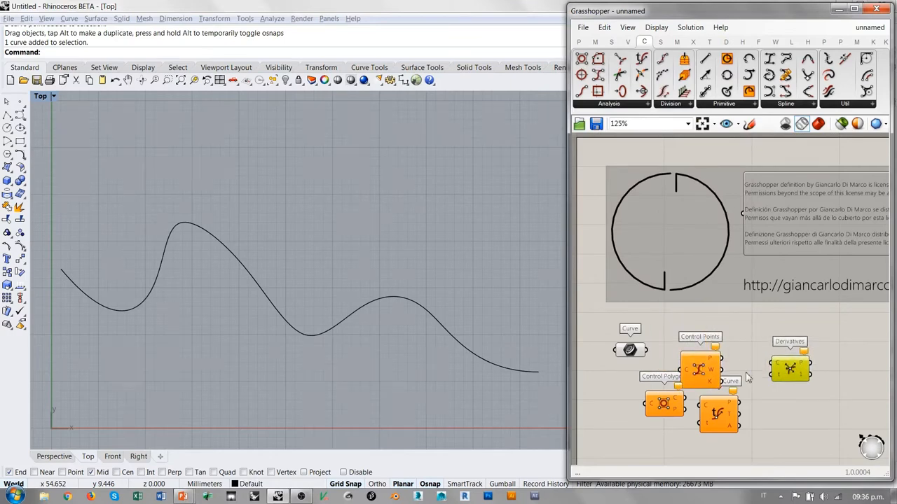
left_click_drag(700, 370, 721, 371)
mouse_move(718, 414)
left_mouse_down()
mouse_move(723, 448)
mouse_move(721, 413)
left_mouse_up()
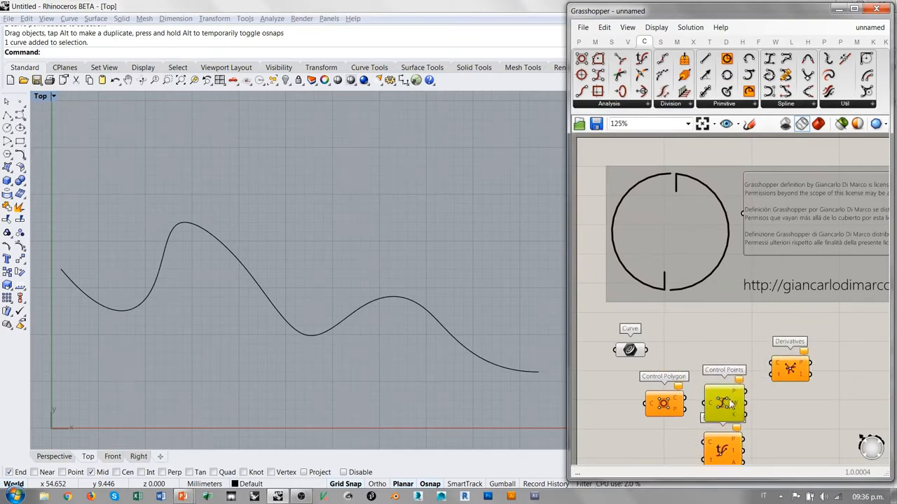
left_click(790, 368)
right_click_drag(748, 371, 703, 307)
scroll(703, 306, "up", 3)
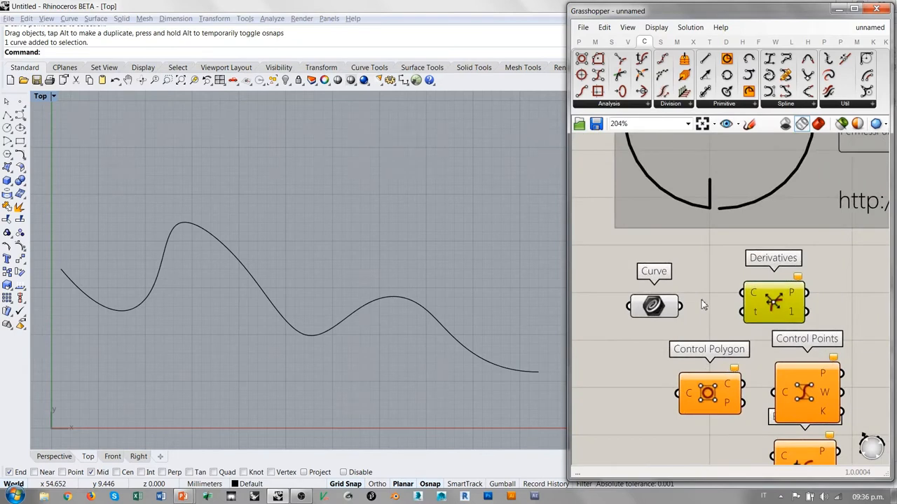
Wire Curve (reparameterized) and a new Number Slider into Derivatives' C and t inputs
mouse_move(679, 306)
left_mouse_down()
mouse_move(742, 295)
mouse_move(631, 274)
left_mouse_up()
left_click(714, 307)
right_click(756, 294)
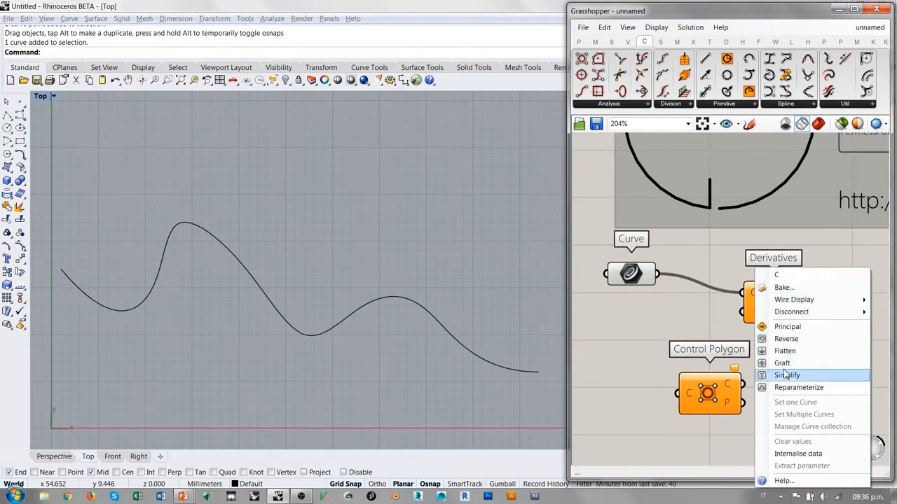
left_click(786, 384)
double_click(638, 342)
type("0.00")
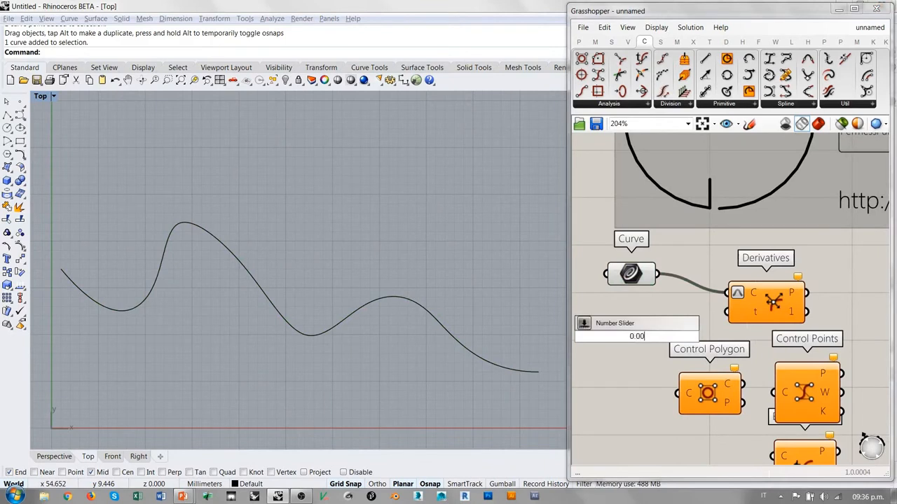
key("Return")
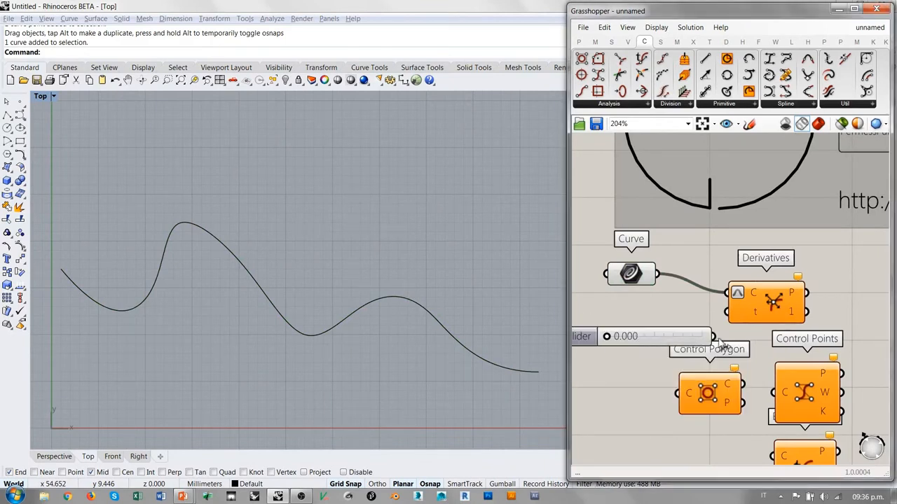
mouse_move(698, 336)
left_mouse_down()
mouse_move(729, 323)
mouse_move(729, 314)
left_mouse_up()
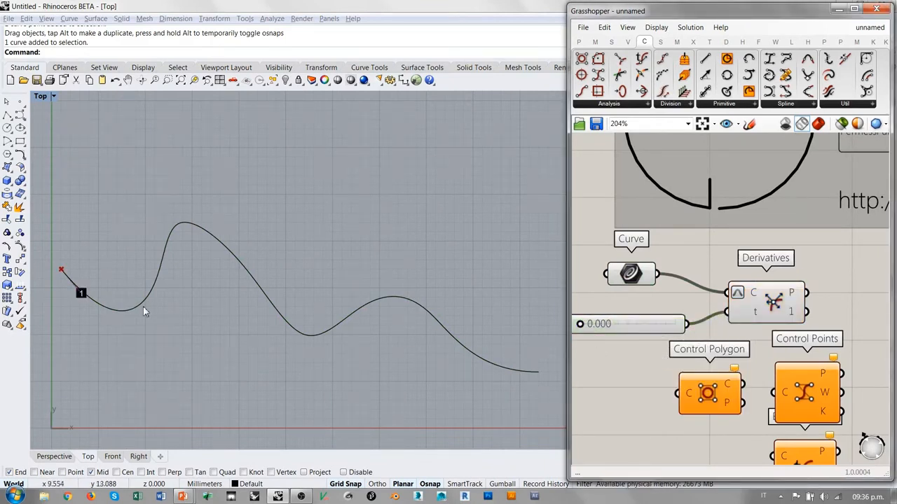
scroll(199, 316, "up", 2)
scroll(199, 315, "up", 2)
scroll(294, 294, "up", 2)
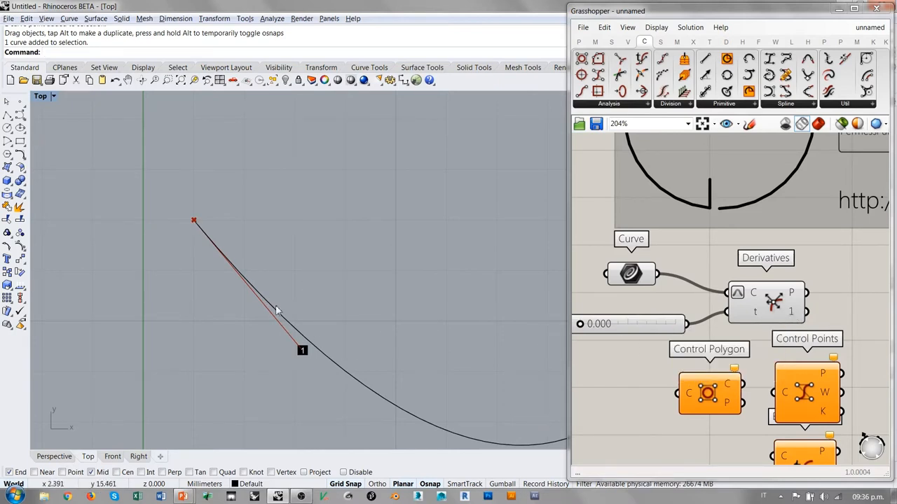
Expand Derivatives to second and third derivative outputs viewed at the curve start
right_click_drag(328, 353, 238, 298)
scroll(239, 298, "down", 2)
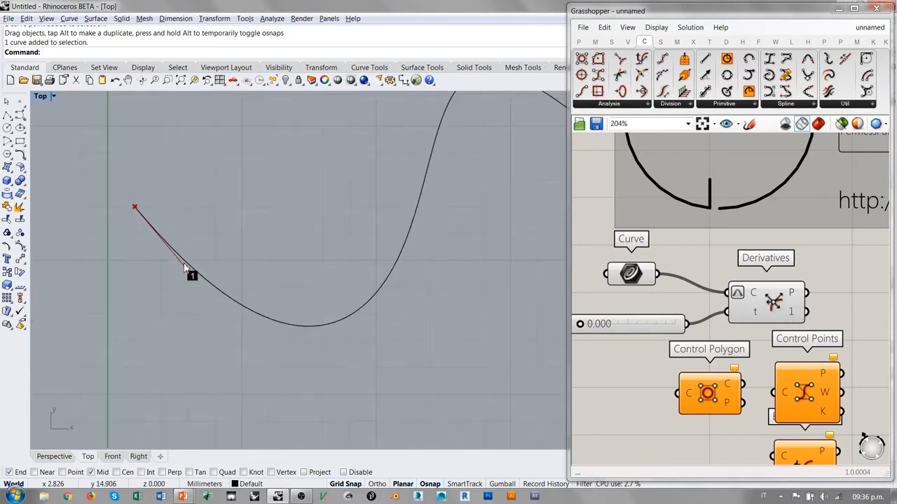
scroll(270, 319, "down", 2)
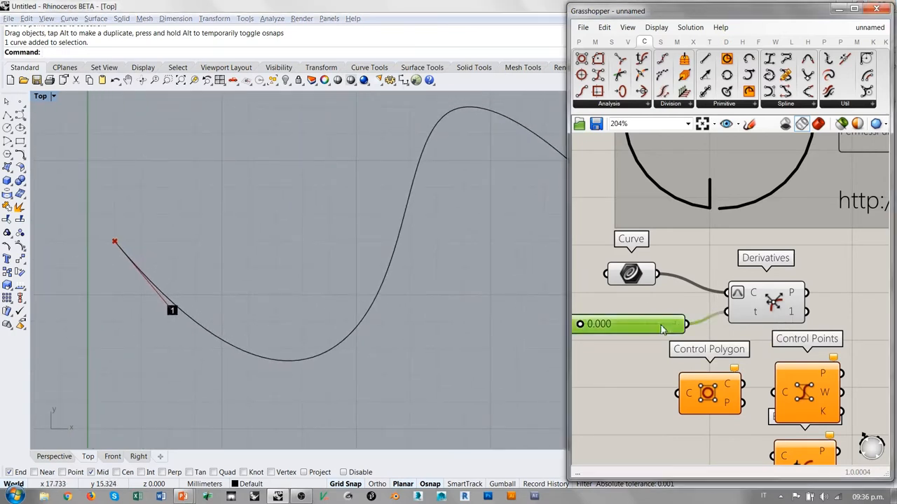
left_click_drag(677, 326, 656, 313)
left_click_drag(751, 309, 707, 300)
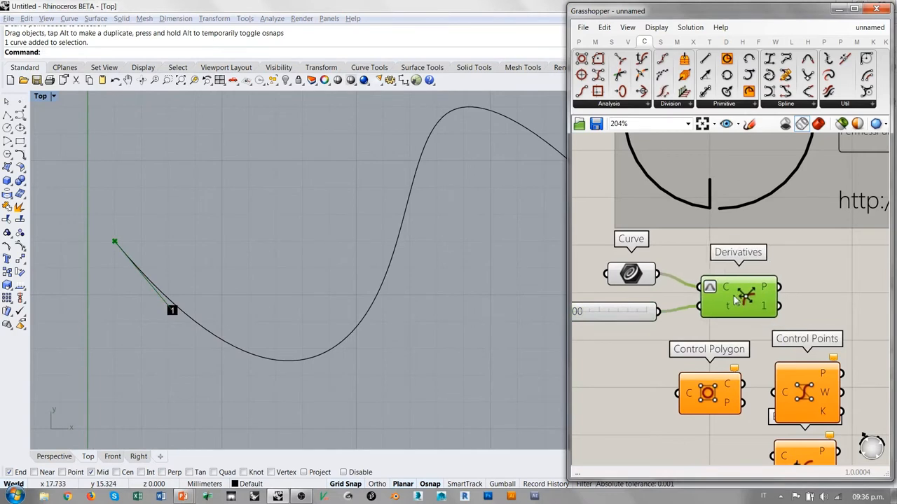
left_click(673, 329)
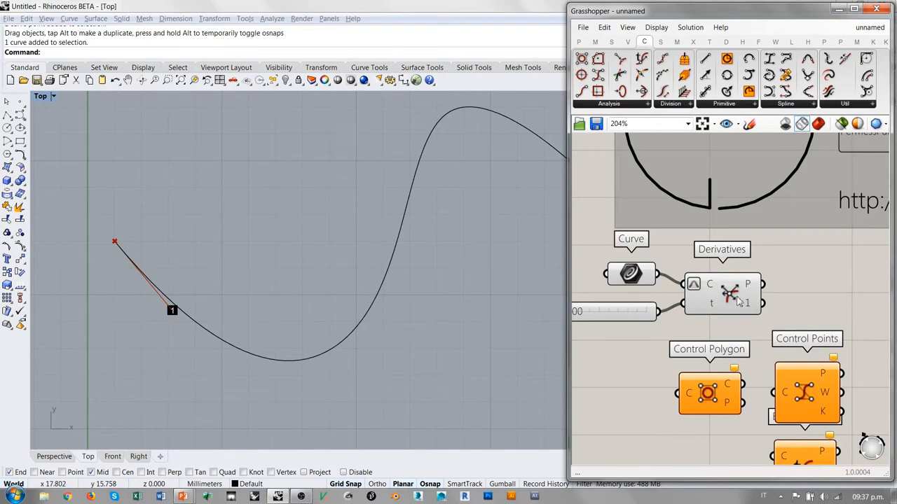
right_click_drag(742, 331, 697, 314)
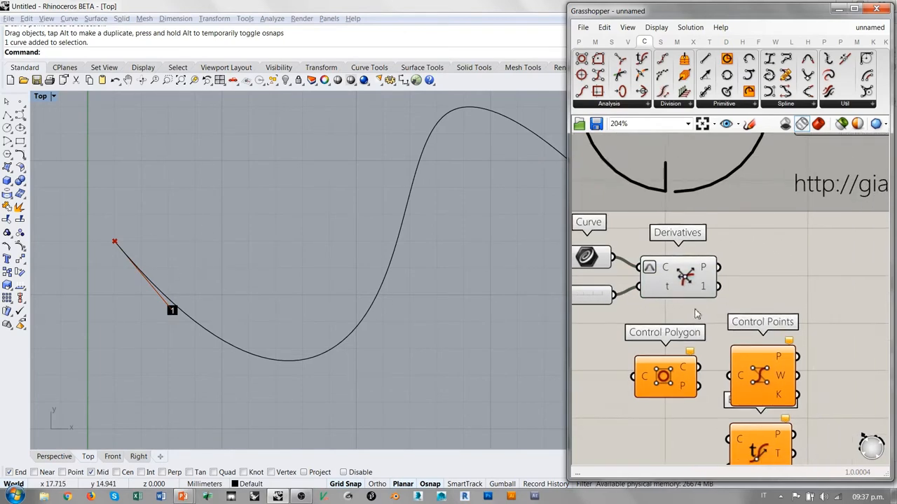
scroll(697, 314, "up", 3)
left_click(697, 298)
right_click_drag(336, 231, 356, 248)
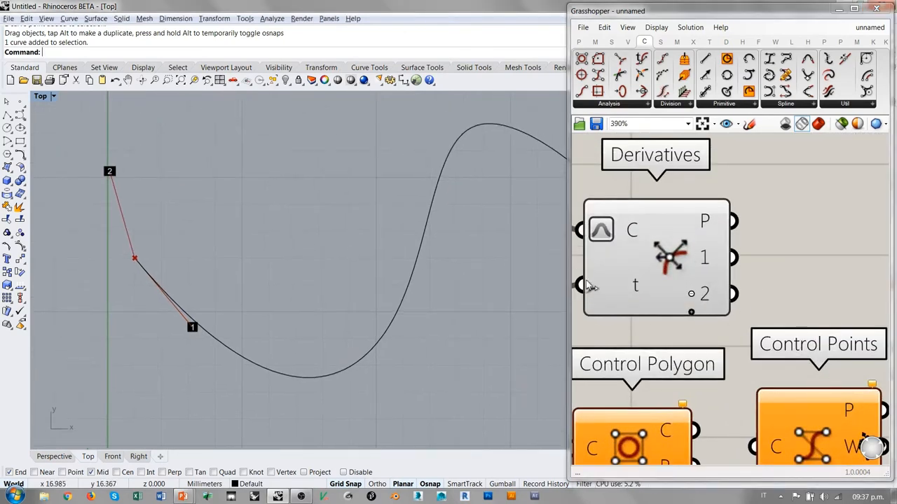
scroll(588, 286, "up", 2)
left_click(689, 300)
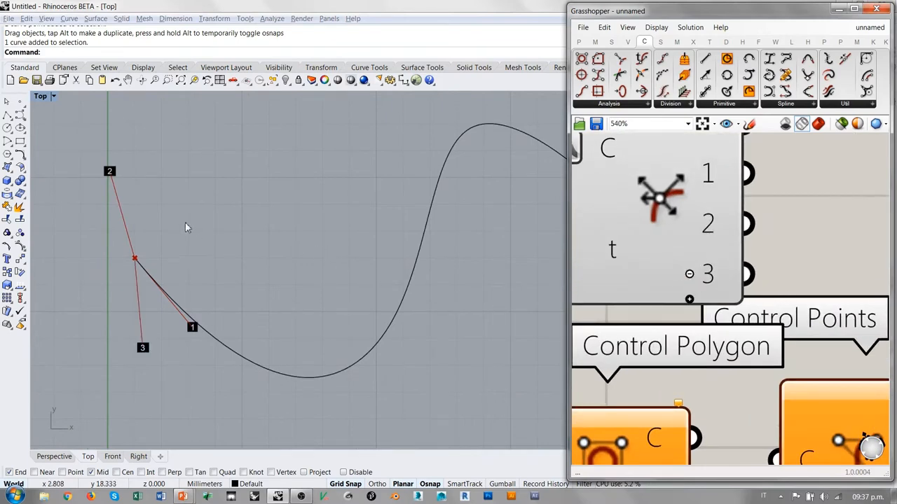
scroll(673, 203, "down", 2)
right_click_drag(728, 280, 750, 286)
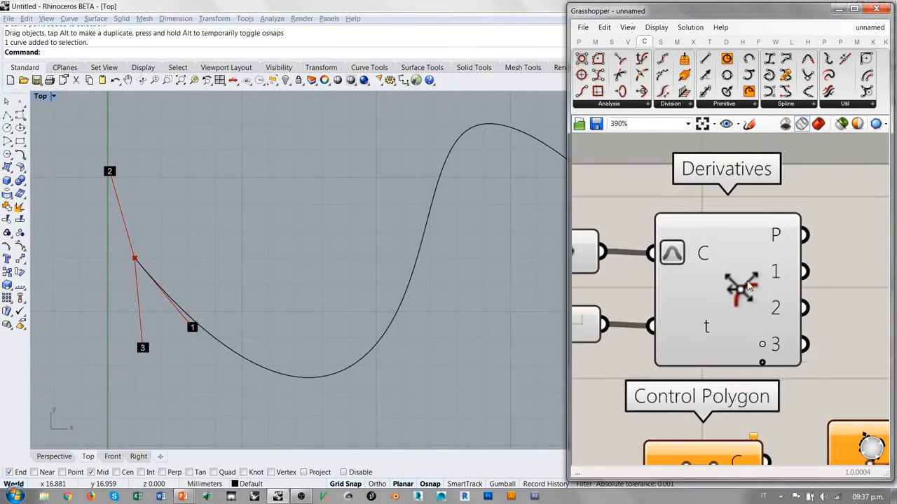
scroll(748, 285, "down", 1)
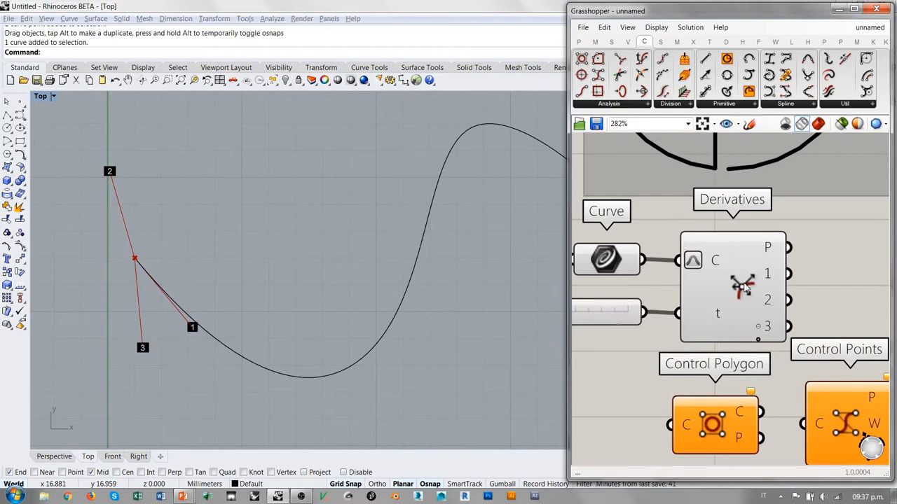
Delete the Derivatives component from the canvas
left_click(742, 284)
right_click_drag(743, 283, 771, 270)
key("Delete")
Wire Curve into Control Polygon to preview the polygon in the Top view
right_click_drag(652, 295, 673, 261)
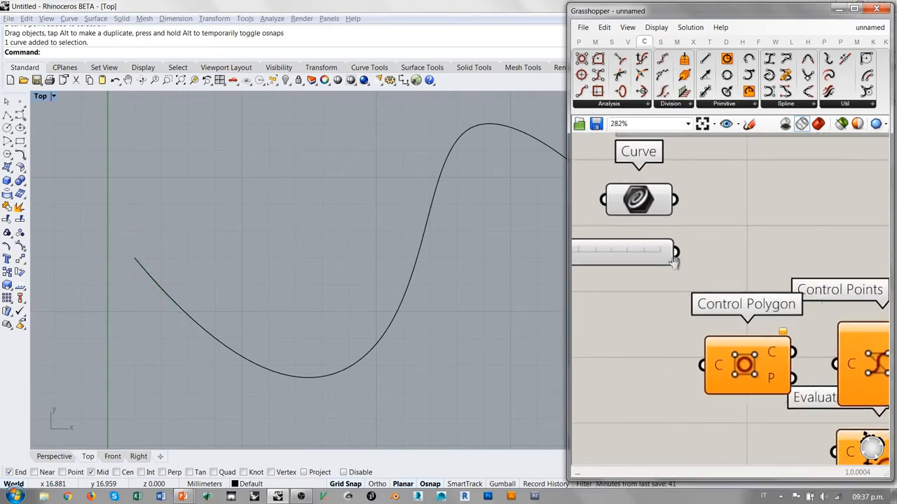
scroll(673, 261, "down", 2)
left_click_drag(709, 335, 733, 266)
left_click(629, 284)
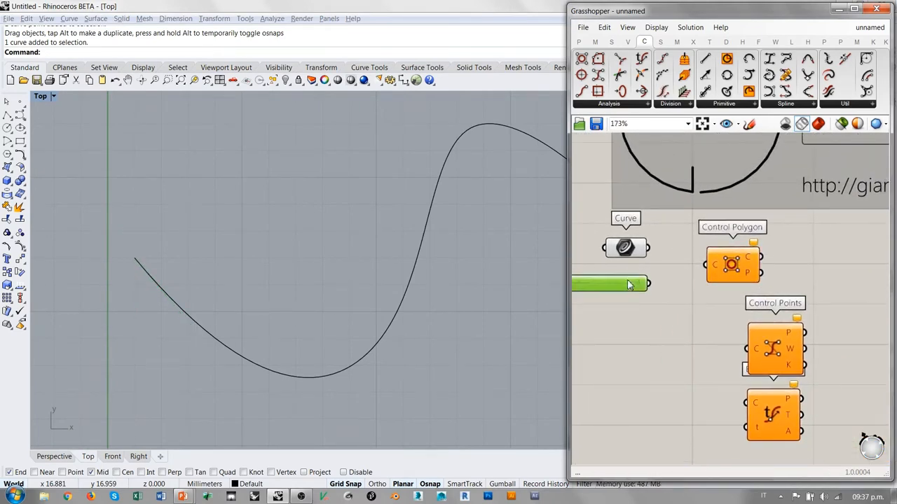
left_click_drag(629, 283, 623, 306)
left_click(704, 334)
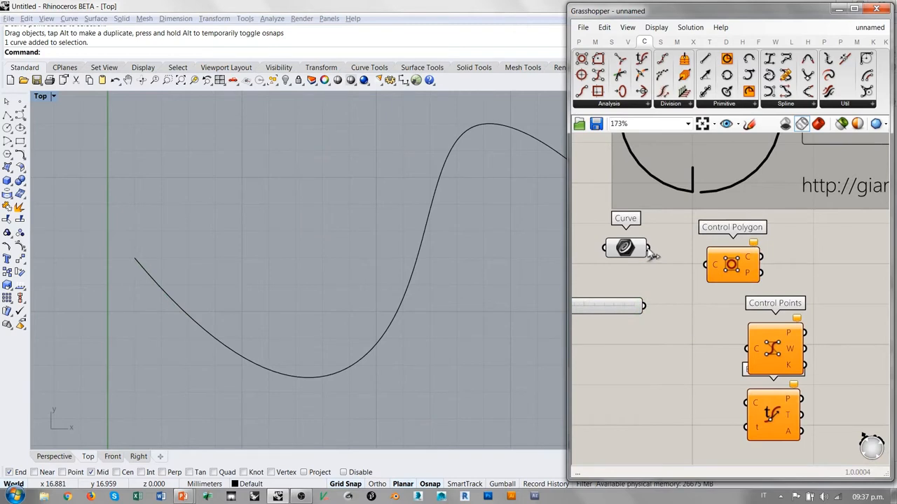
left_click_drag(647, 249, 708, 266)
scroll(300, 309, "down", 4)
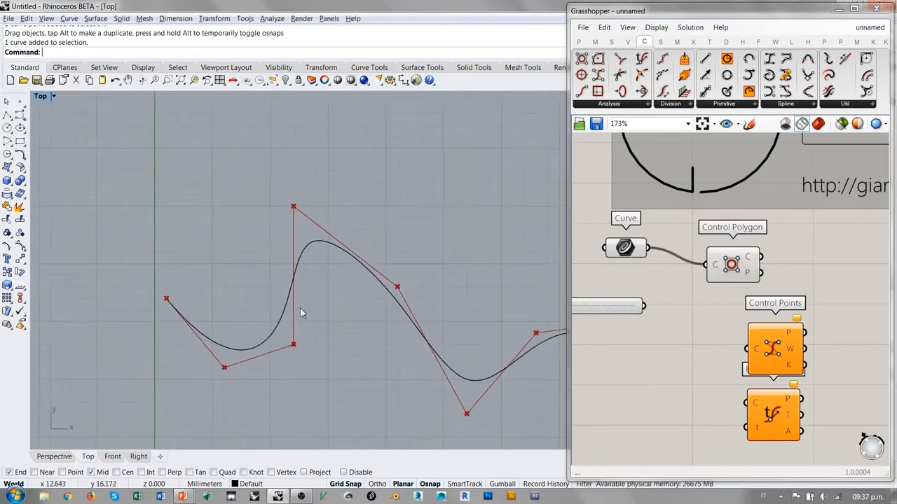
mouse_move(280, 302)
right_mouse_down("shift")
mouse_move(313, 278)
mouse_move(294, 275)
right_mouse_up("shift")
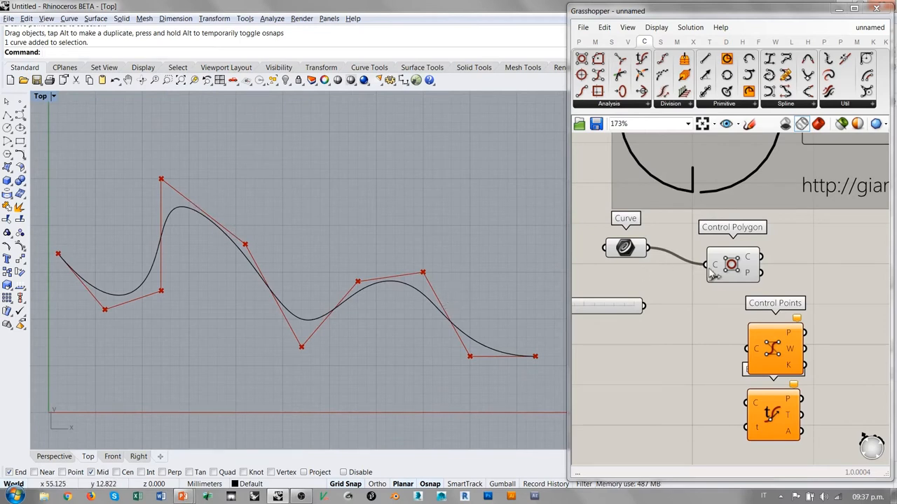
Delete Control Polygon and wire Curve into the Control Points C input instead
left_click(732, 270)
key("Delete")
left_click_drag(774, 350, 745, 287)
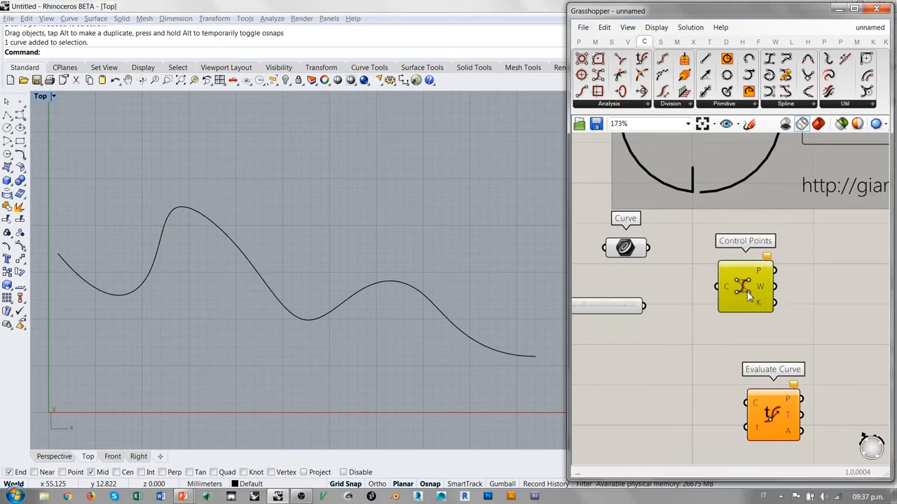
left_click(673, 294)
mouse_move(650, 248)
left_mouse_down()
mouse_move(720, 288)
mouse_move(714, 265)
left_mouse_up()
Align Curve with Control Points, then select the Rhino curve to show its control polygon
left_click_drag(625, 248, 629, 264)
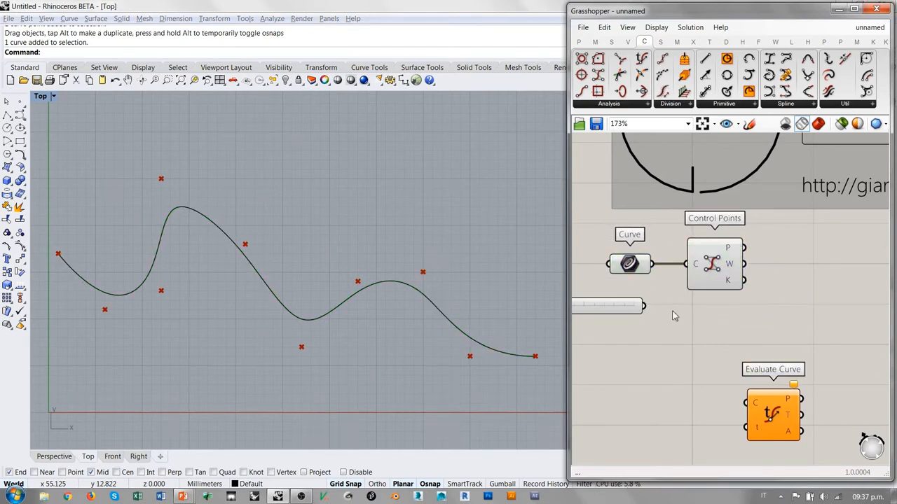
left_click(672, 316)
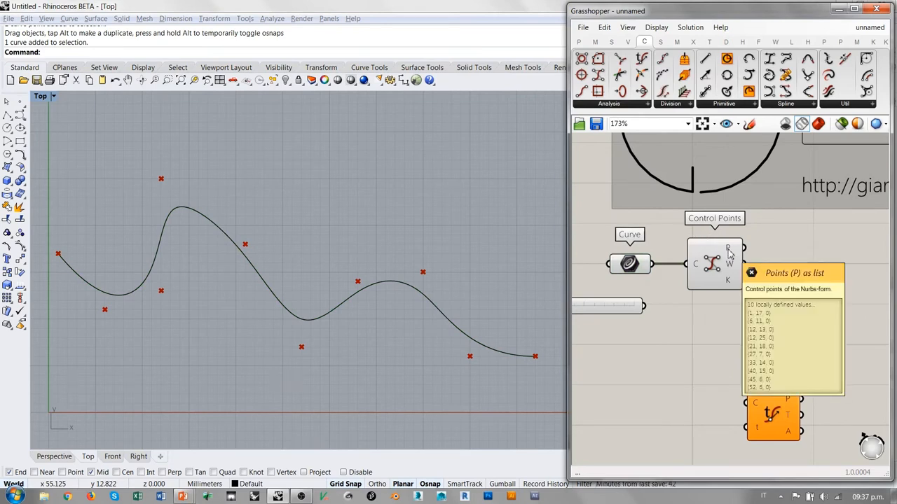
scroll(728, 252, "up", 3)
scroll(701, 259, "up", 2)
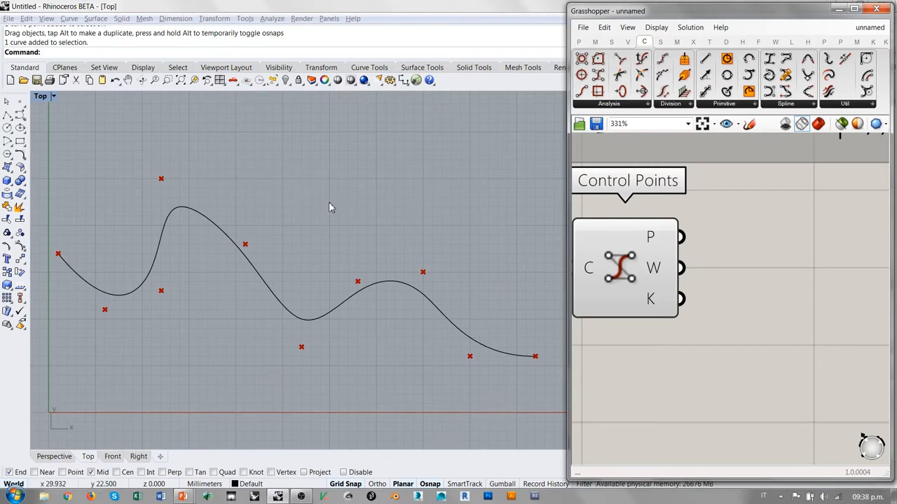
scroll(631, 284, "down", 2)
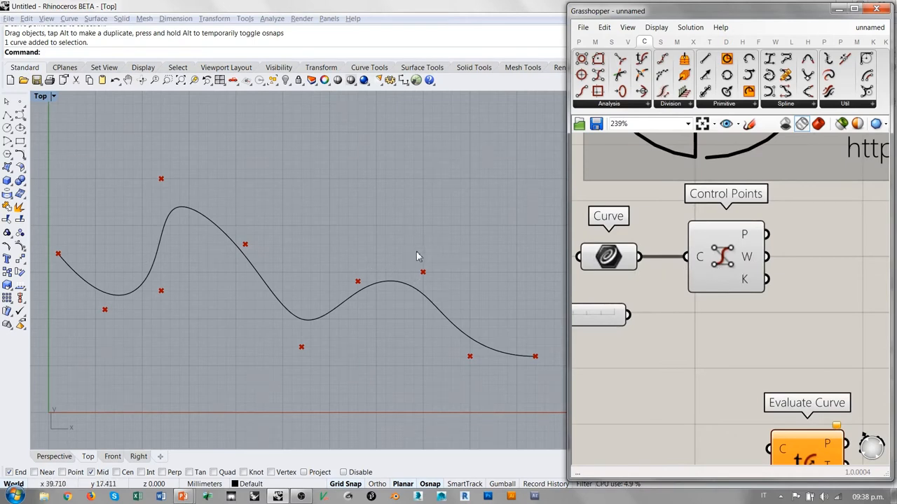
left_click_drag(726, 257, 714, 257)
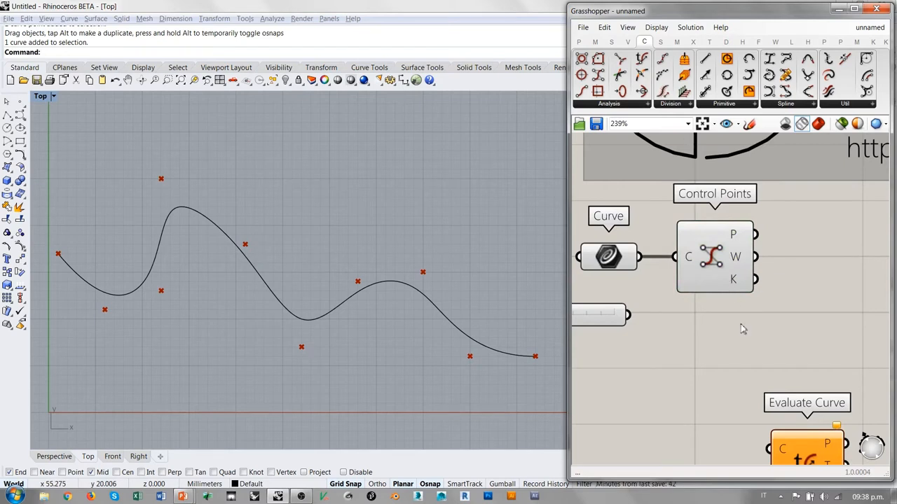
scroll(735, 299, "down", 3)
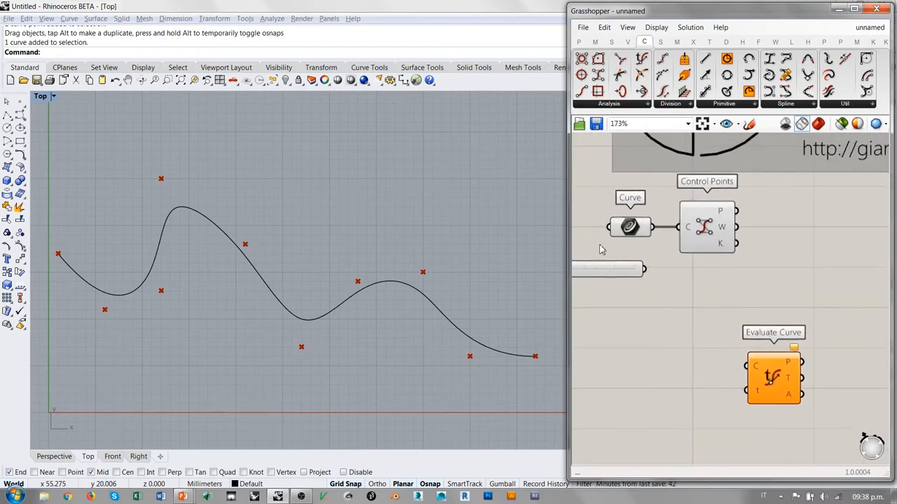
left_click(198, 211)
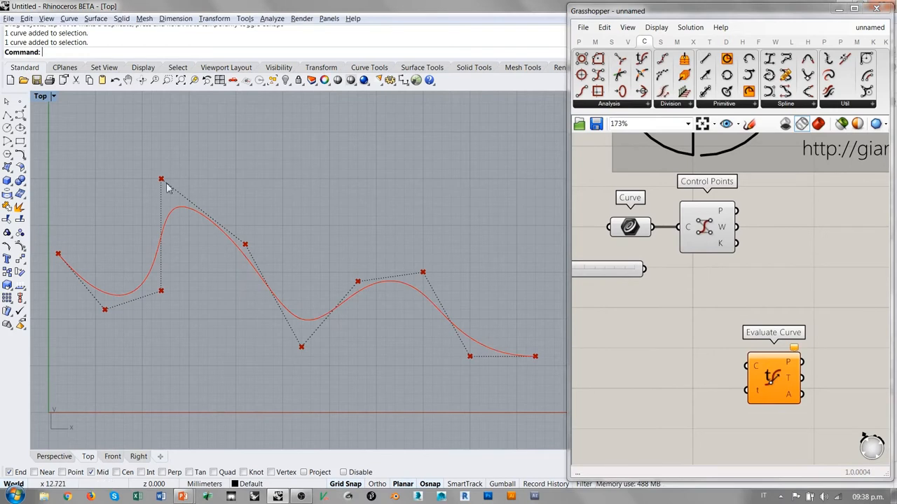
Clear the curve selection and pan the Top view across the wavy curve
key("Escape")
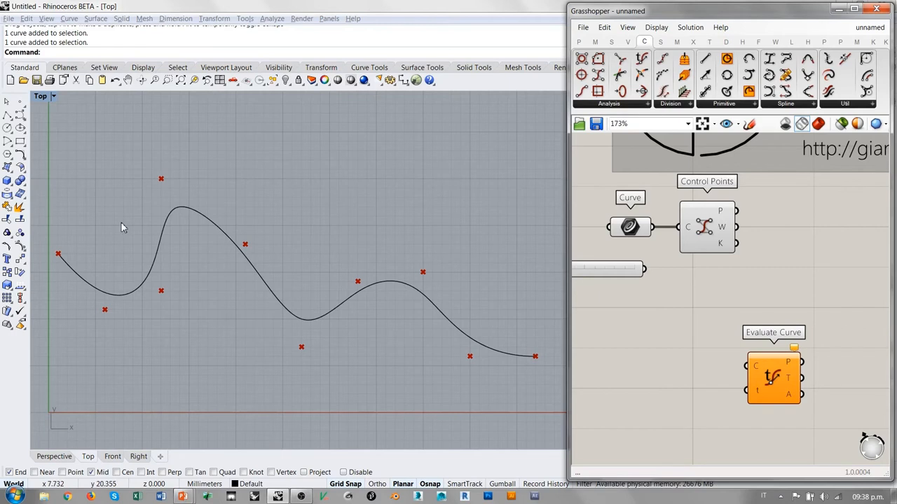
right_click_drag(121, 223, 187, 230)
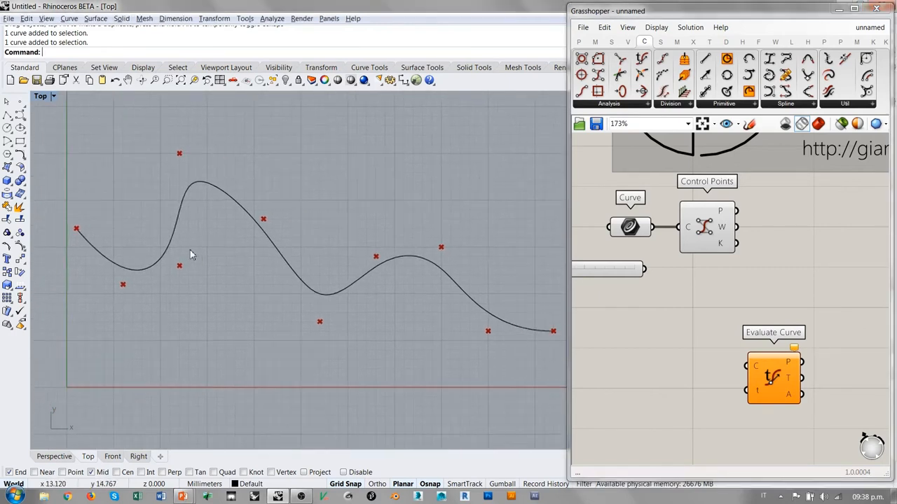
scroll(190, 250, "down", 1)
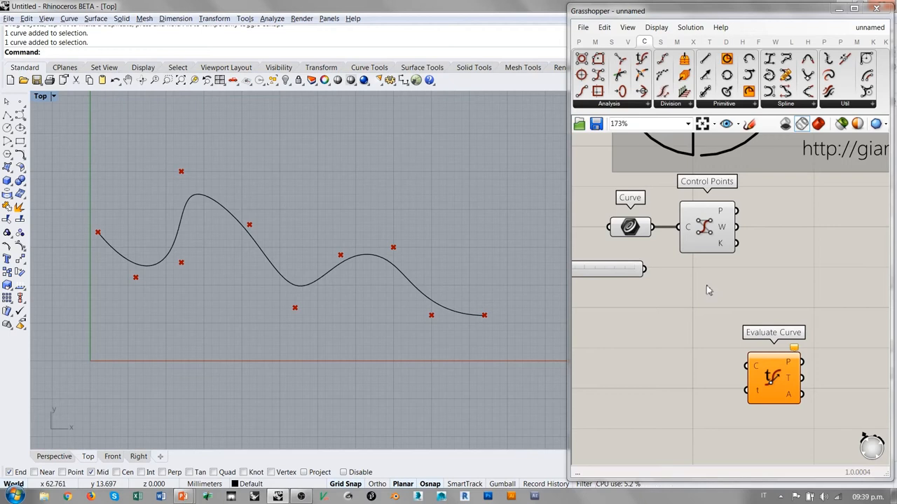
right_click_drag(706, 285, 688, 278)
scroll(689, 278, "up", 1)
scroll(697, 245, "up", 1)
scroll(701, 224, "up", 1)
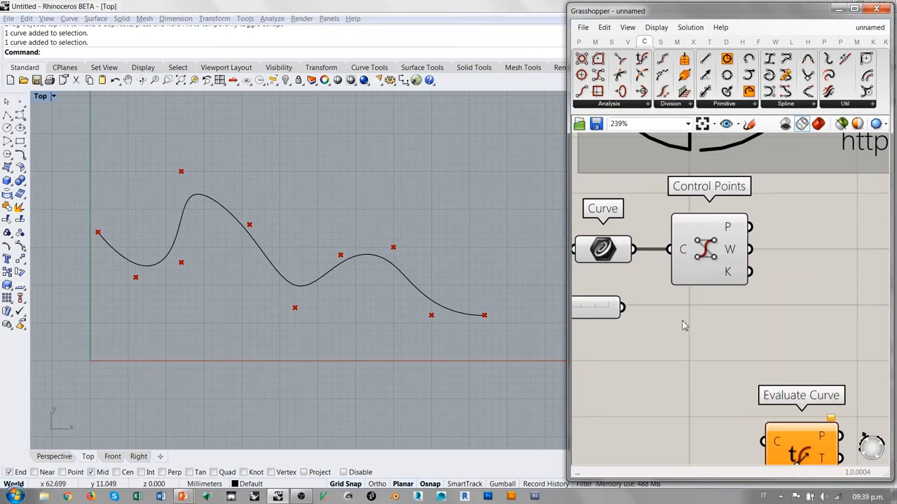
scroll(683, 325, "down", 1)
Wire the Curve parameter and the Control Points K knot output into Evaluate Curve
left_click_drag(729, 396, 764, 284)
right_click_drag(700, 336, 755, 364)
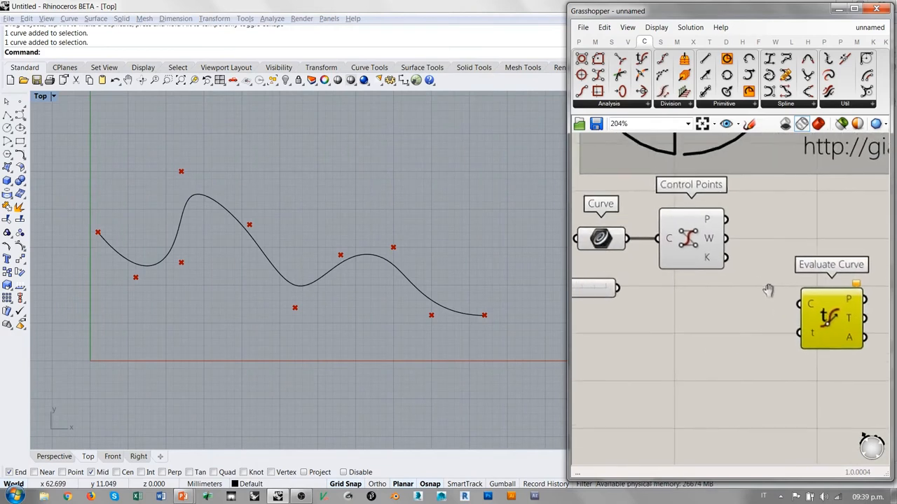
left_click_drag(626, 240, 800, 305)
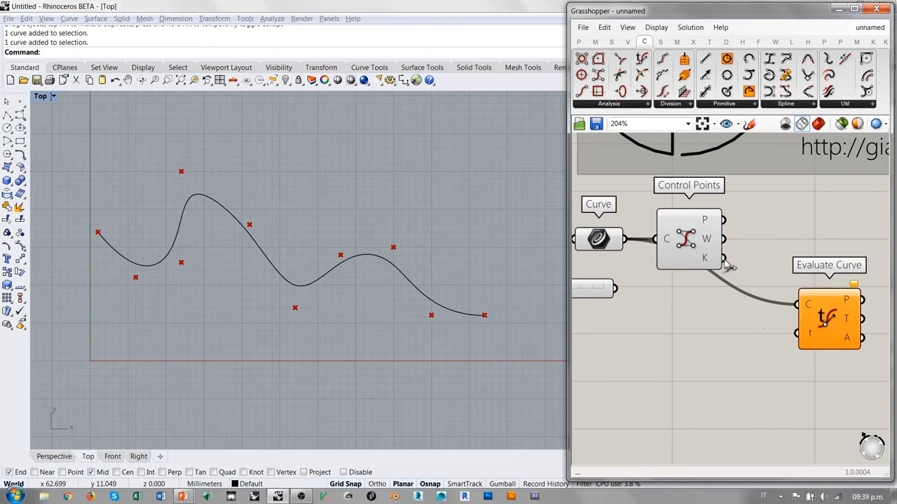
left_click_drag(723, 259, 799, 335)
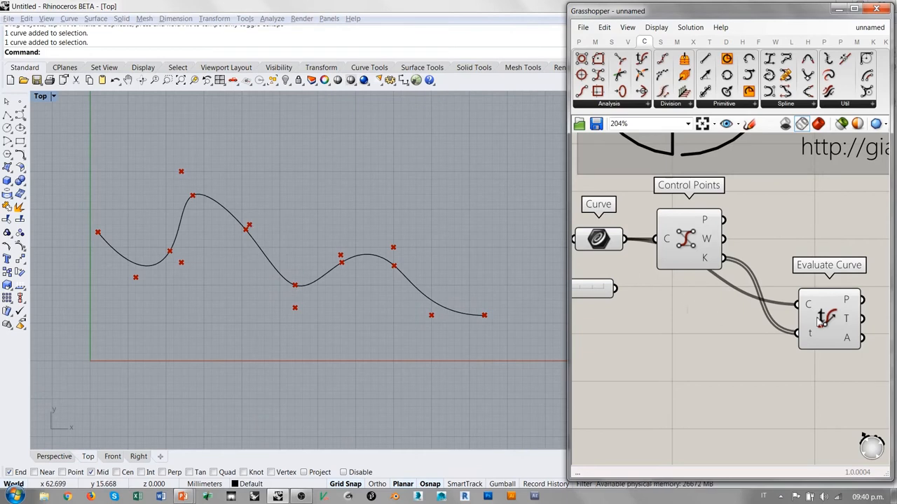
Nudge Evaluate Curve slightly left and select the curve in the Top view
left_click_drag(822, 319, 772, 321)
left_click(726, 347)
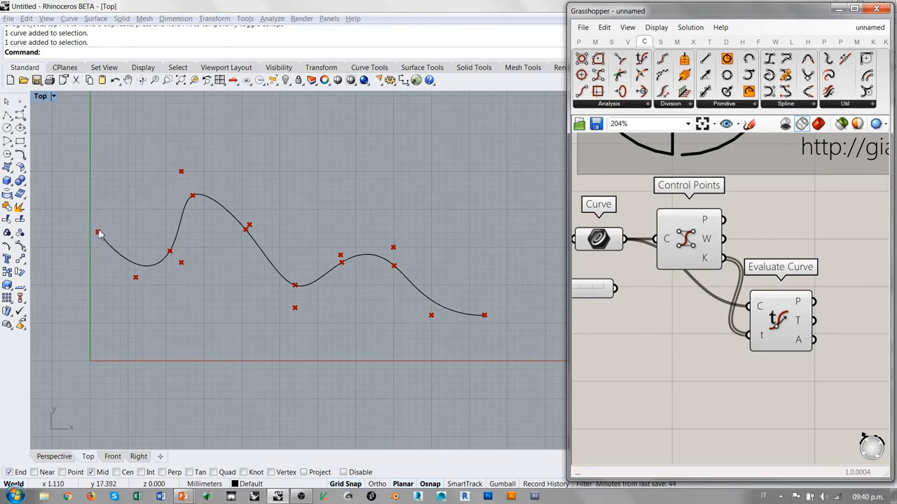
left_click(180, 236)
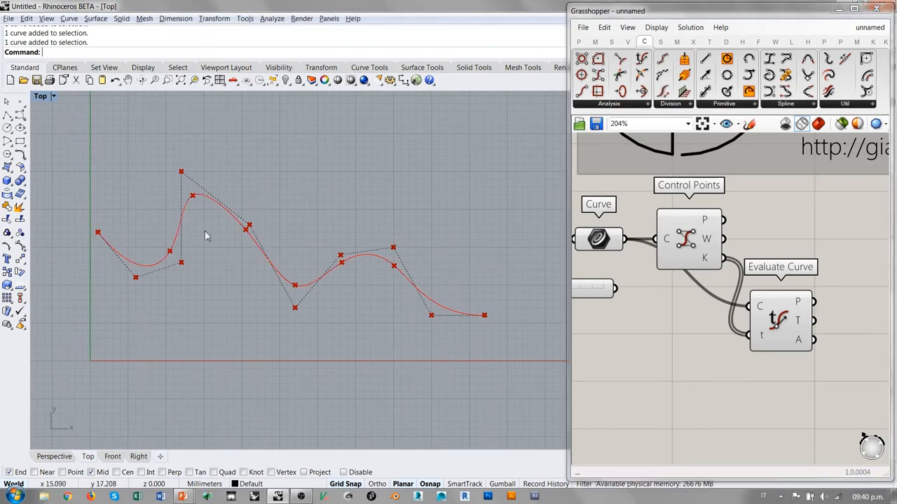
key("Escape")
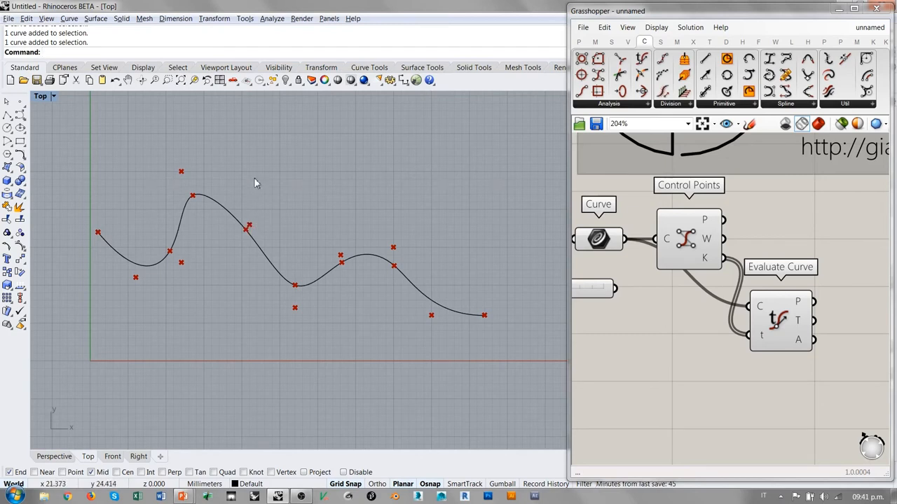
left_click(184, 218)
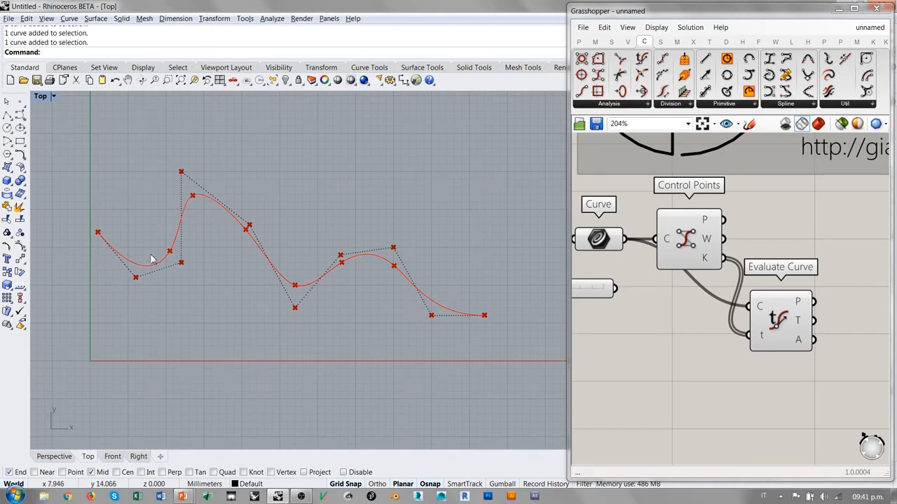
left_click(98, 233)
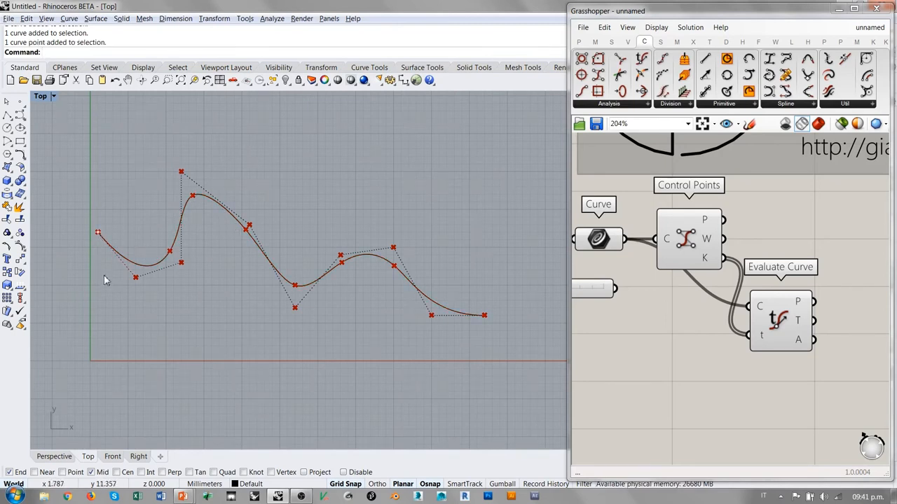
mouse_move(98, 233)
left_mouse_down()
mouse_move(201, 336)
mouse_move(144, 225)
left_mouse_up()
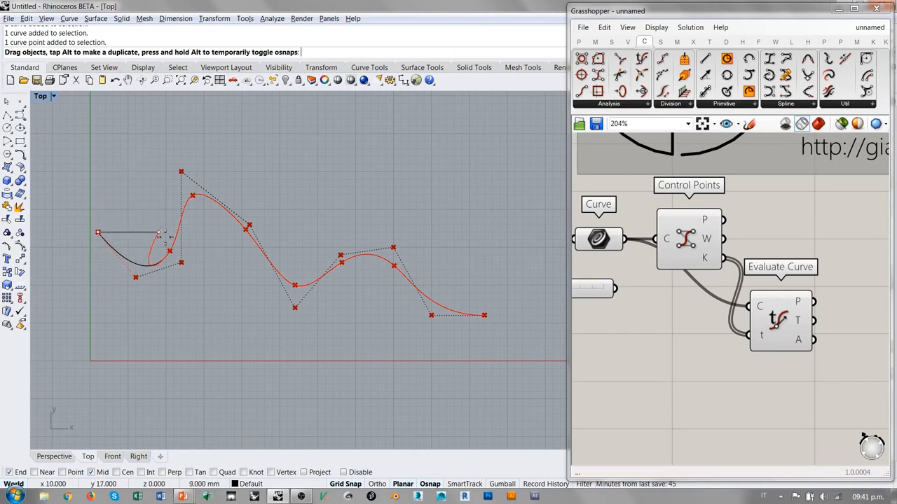
mouse_move(144, 225)
left_mouse_down()
mouse_move(133, 188)
mouse_move(168, 277)
mouse_move(168, 249)
left_mouse_up()
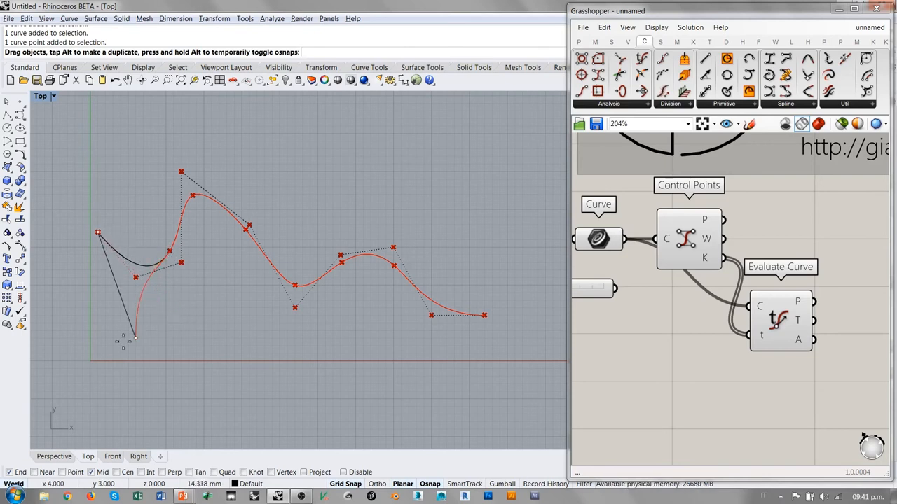
mouse_move(170, 248)
left_mouse_down()
mouse_move(86, 169)
mouse_move(115, 250)
left_mouse_up()
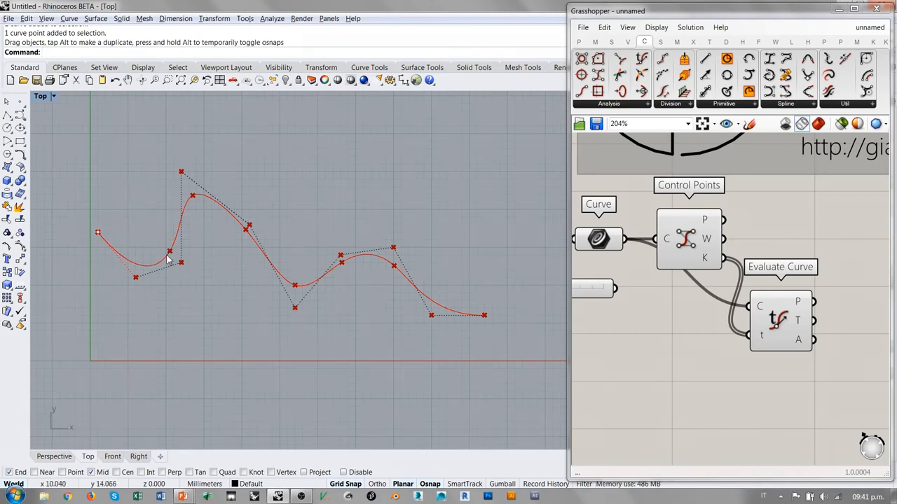
Pick control points and drag the one above the peak up-left to sharpen the peak
left_click(136, 277, "shift")
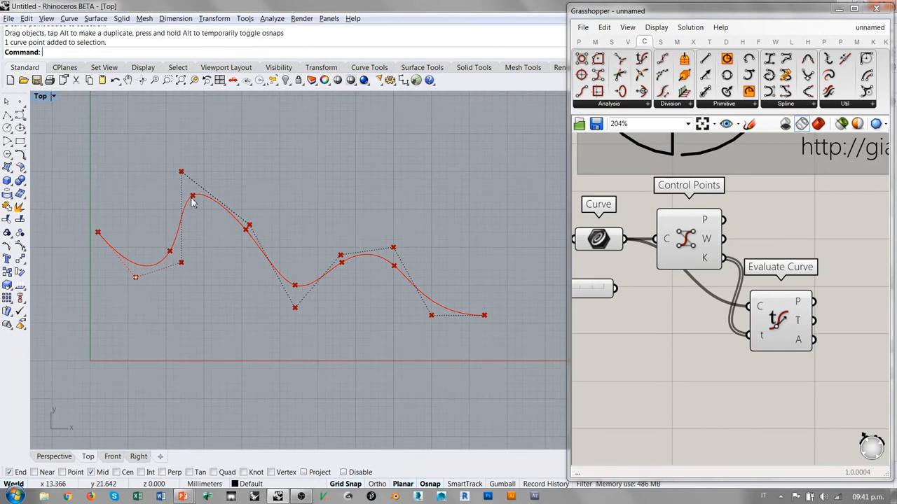
left_click(180, 262, "shift")
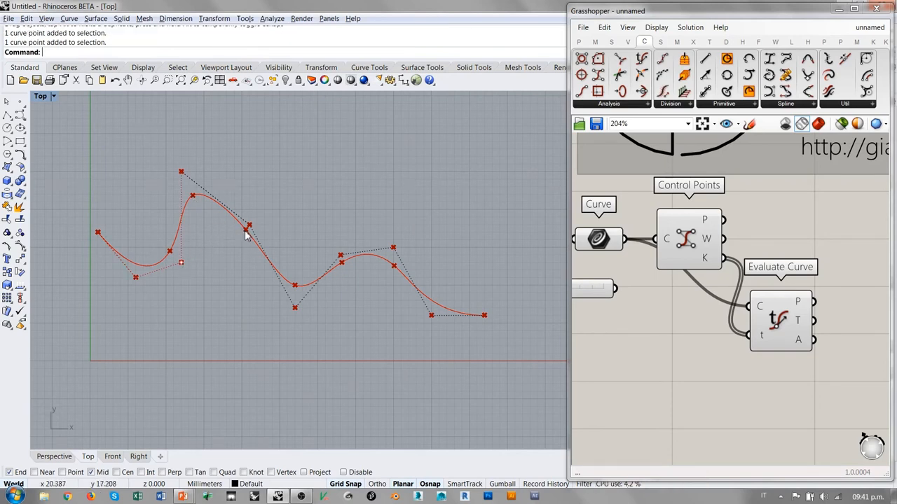
left_click(180, 172, "shift")
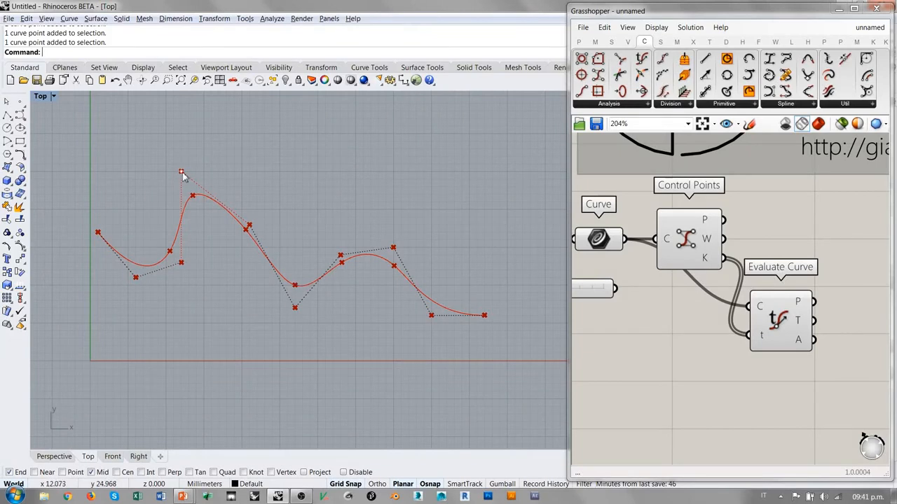
left_click_drag(181, 171, 253, 149)
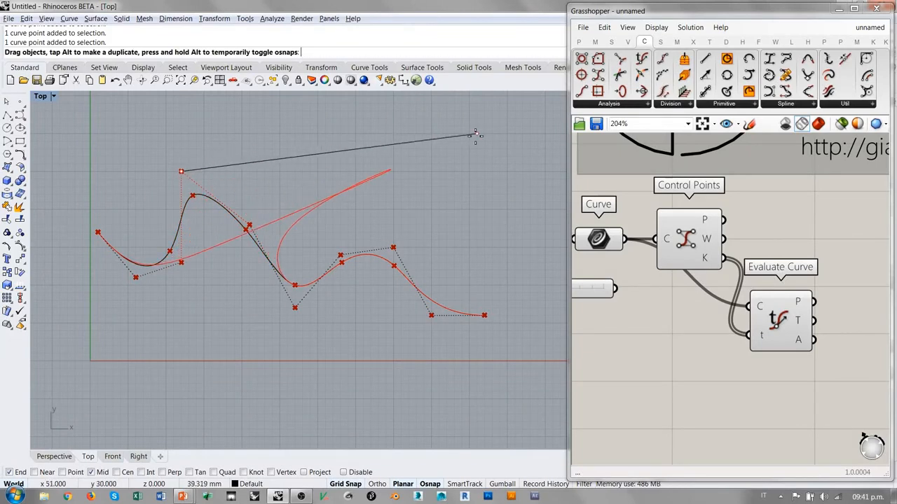
mouse_move(254, 148)
left_mouse_down()
mouse_move(270, 279)
mouse_move(365, 142)
mouse_move(84, 135)
mouse_move(172, 133)
mouse_move(159, 127)
left_mouse_up()
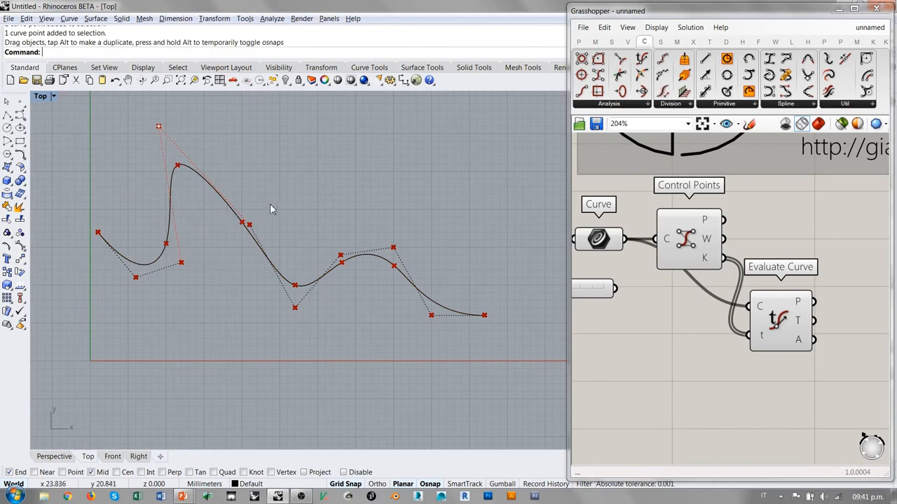
Select the whole curve, then deselect it
left_click(249, 240)
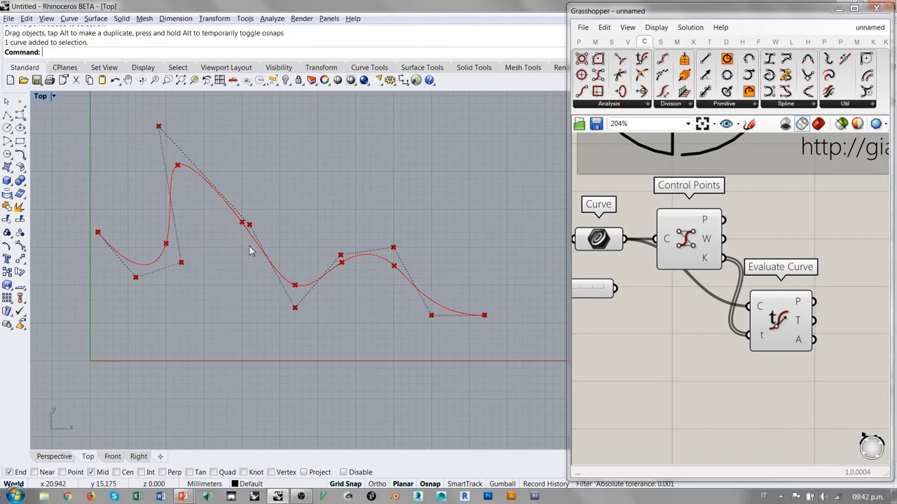
left_click(285, 212)
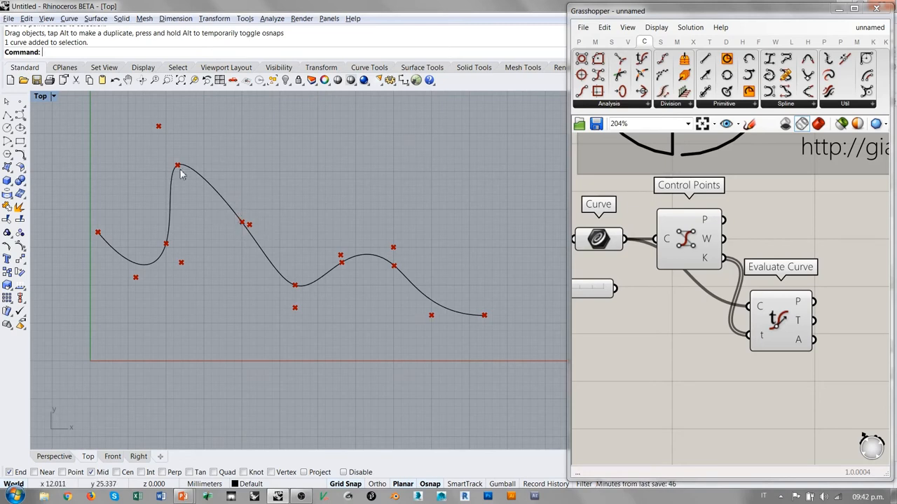
Turn off the Control Points component's Preview so its red markers disappear
right_click(687, 242)
left_click(729, 280)
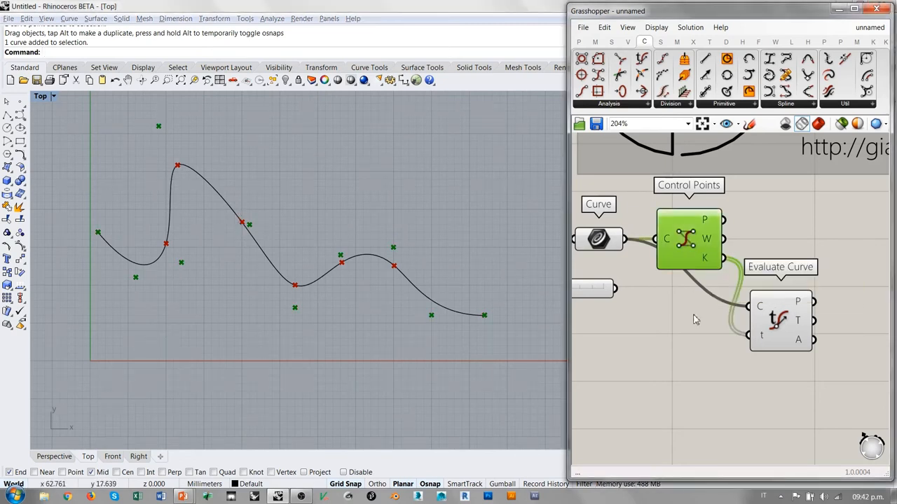
left_click(701, 323)
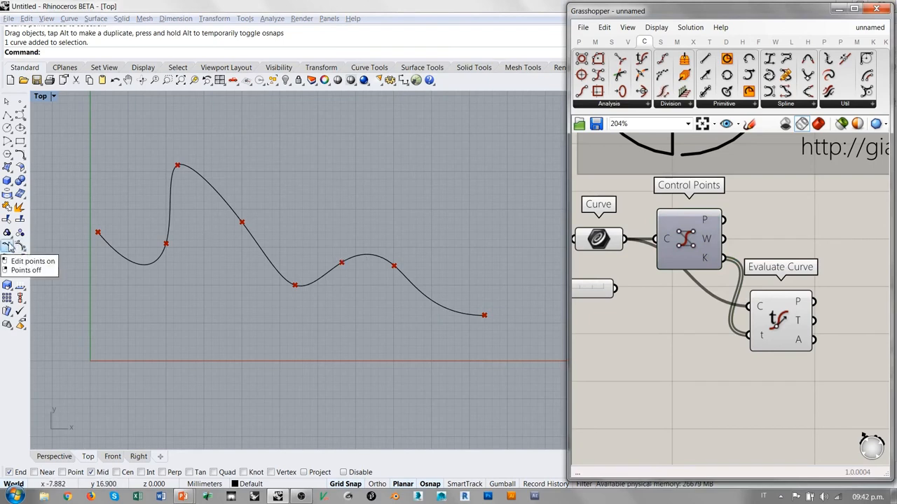
Show the curve's edit points, pick several along it, then clear the selection
left_click(214, 197)
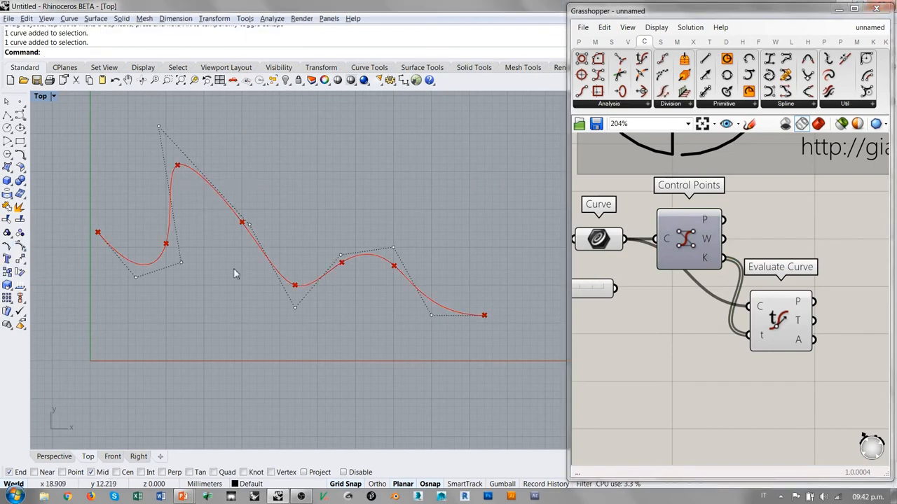
left_click(7, 247)
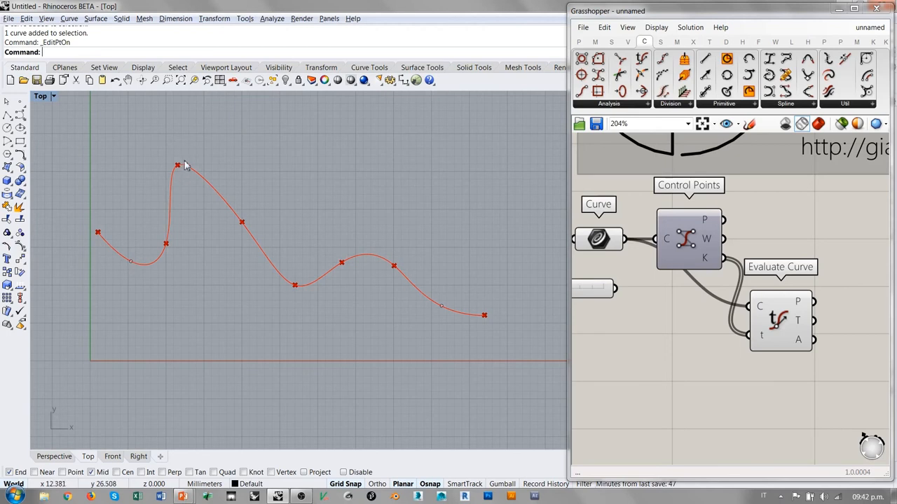
left_click(443, 308)
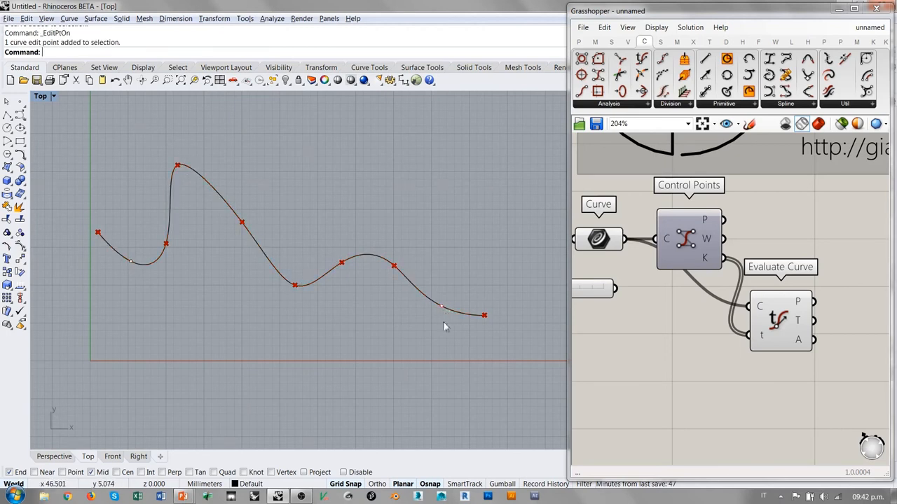
left_click(133, 265, "shift")
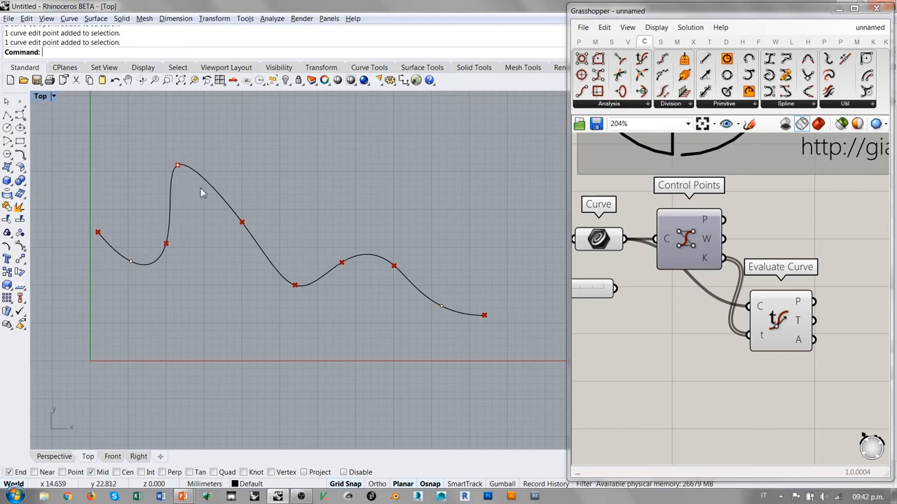
left_click(340, 266, "shift")
left_click(445, 309, "shift")
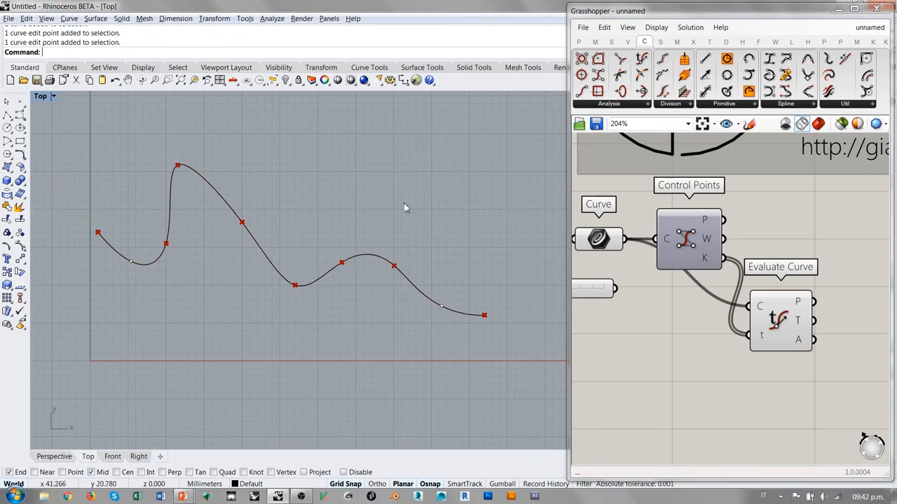
left_click(457, 202)
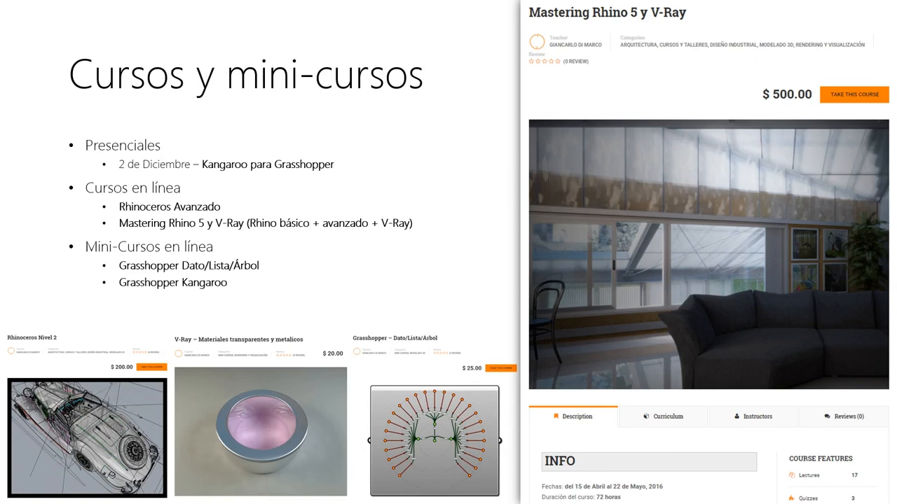
key("Right")
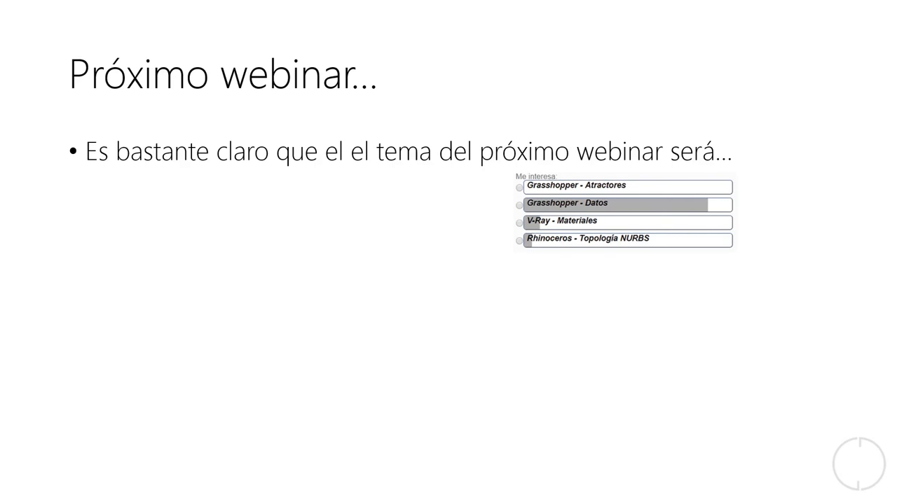
key("Right")
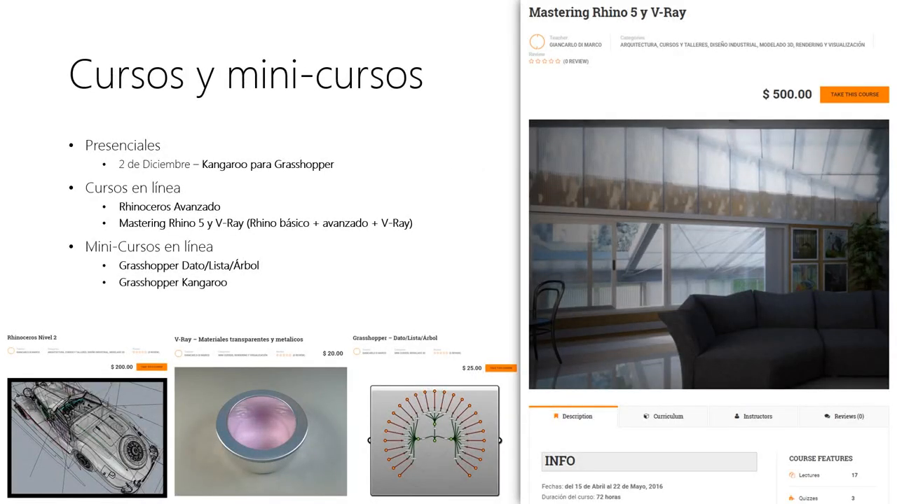